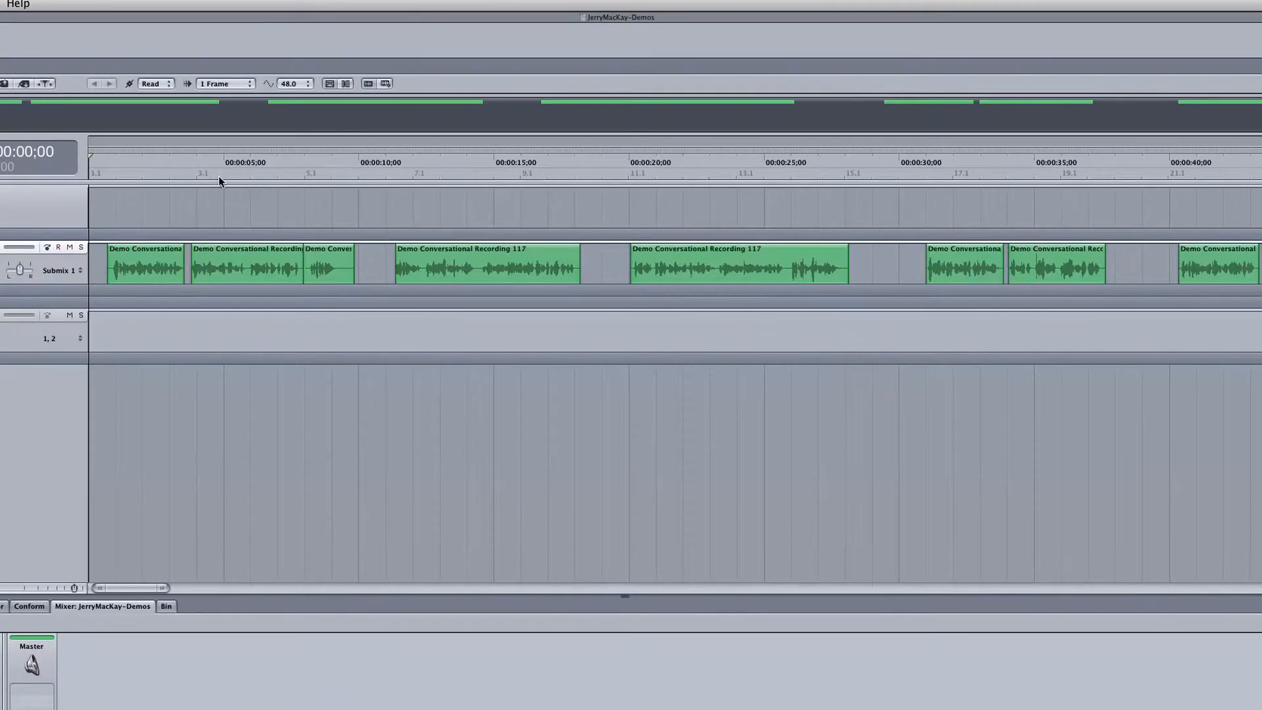
pyautogui.moveTo(96, 173); pyautogui.dragTo(347, 179)
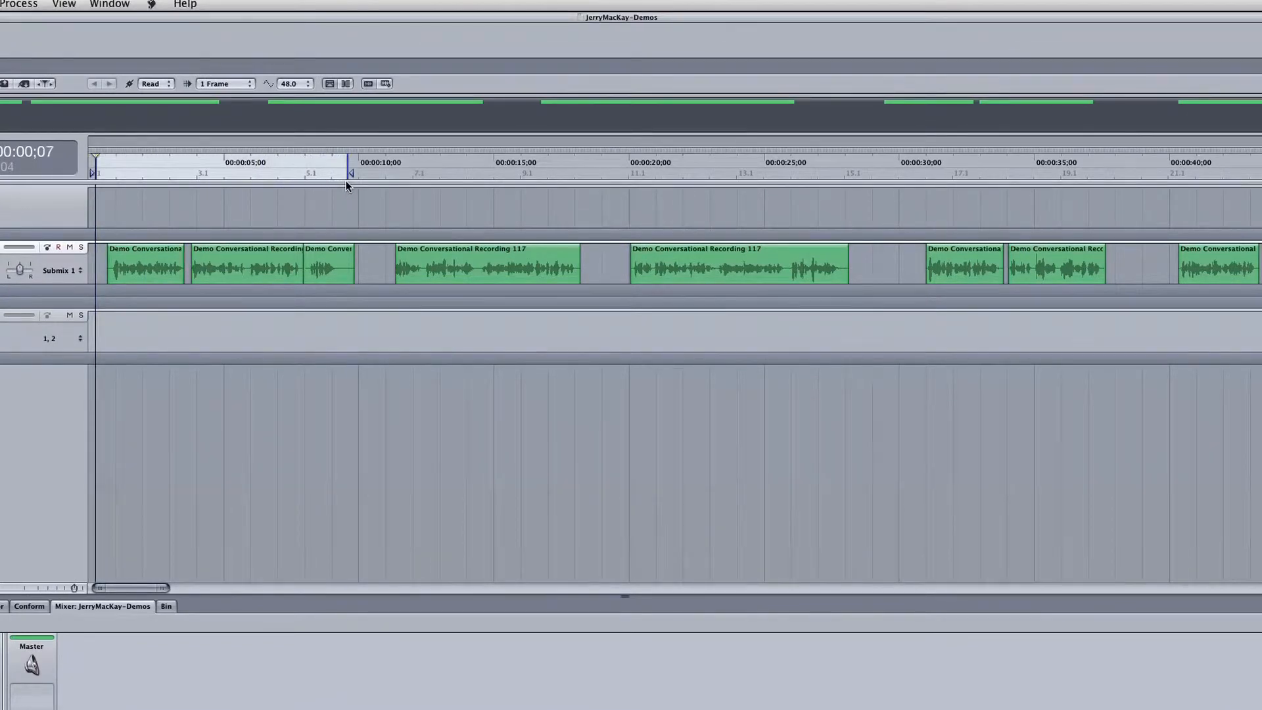
pyautogui.press('super+e')
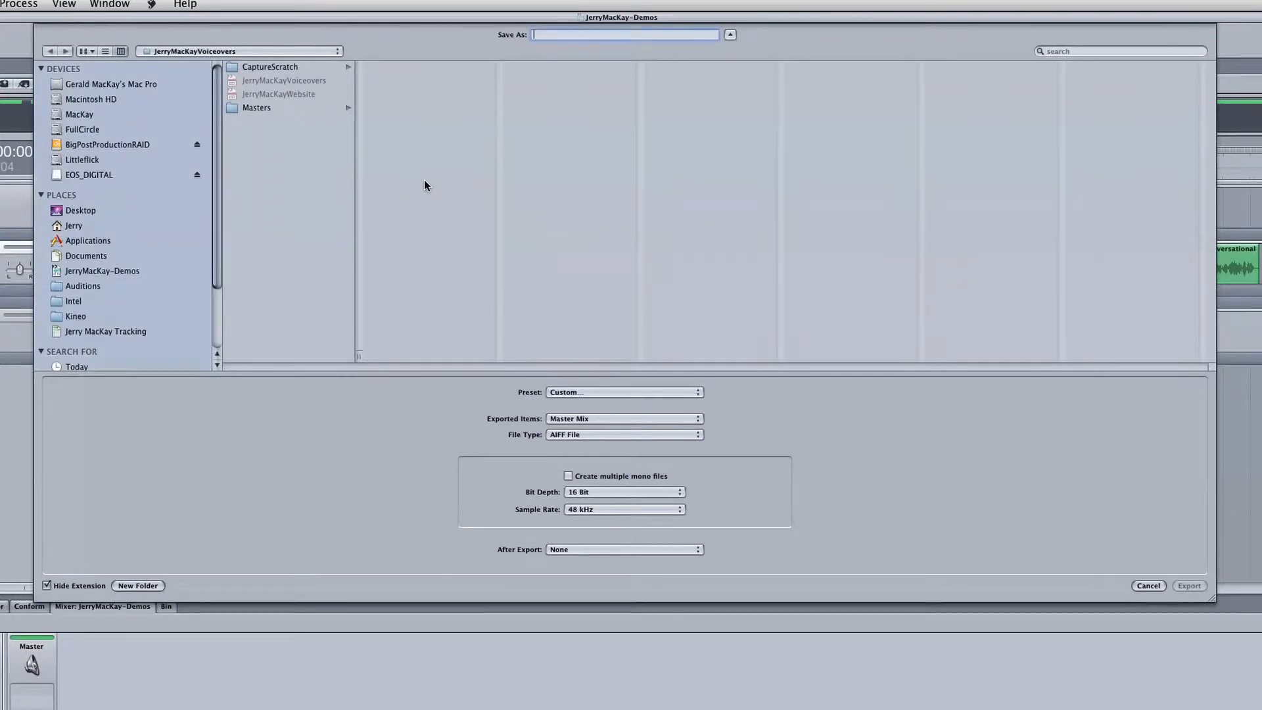
pyautogui.write('JerryWebsite')
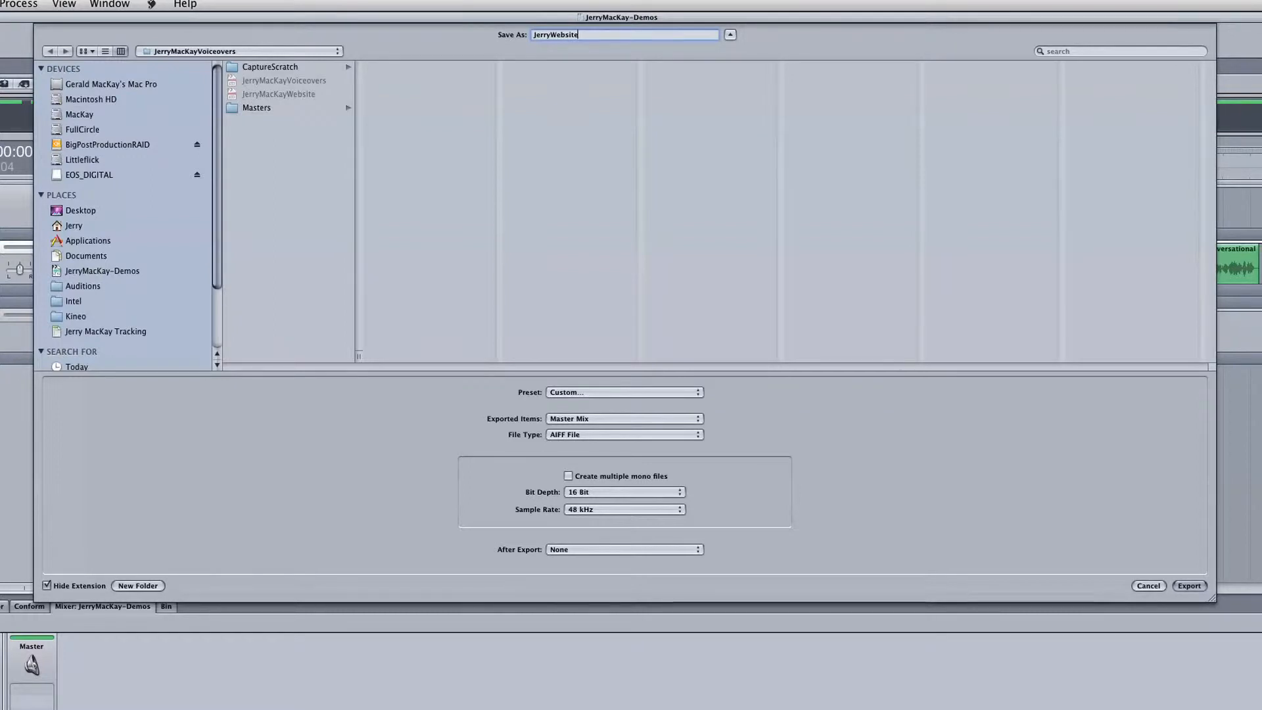
pyautogui.write('01')
pyautogui.click(1147, 586)
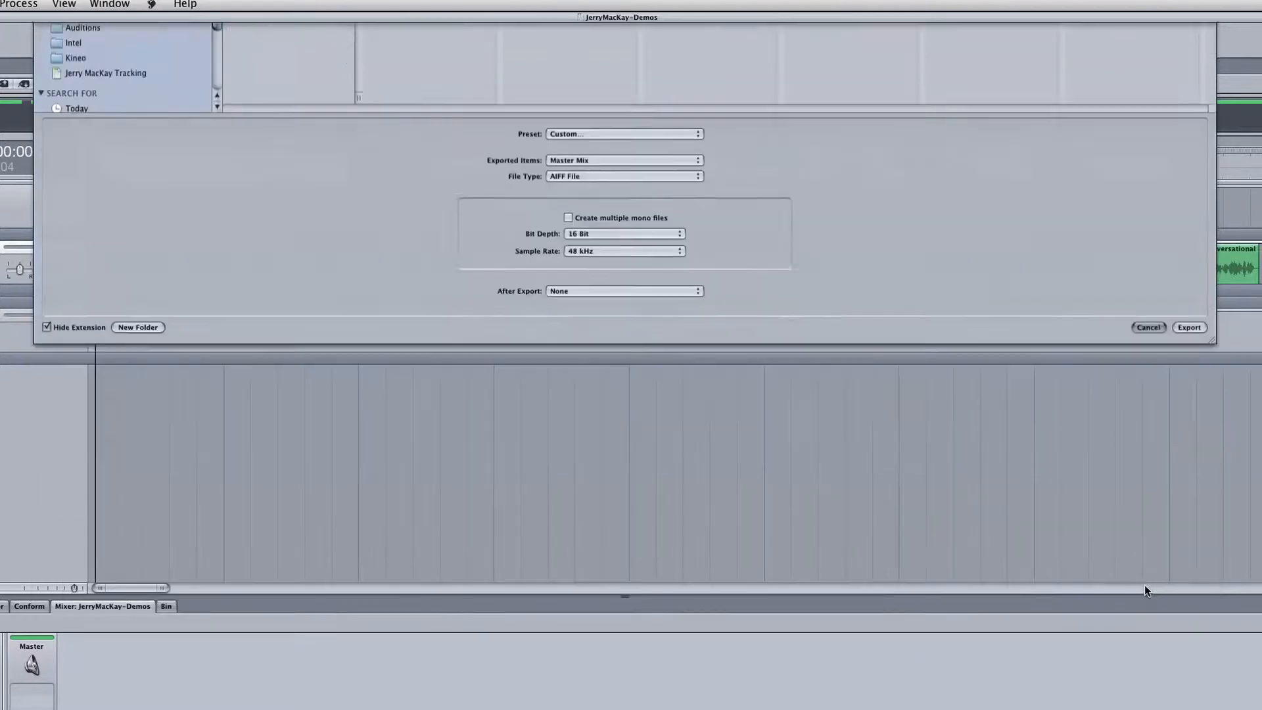
pyautogui.moveTo(383, 174); pyautogui.dragTo(1076, 179)
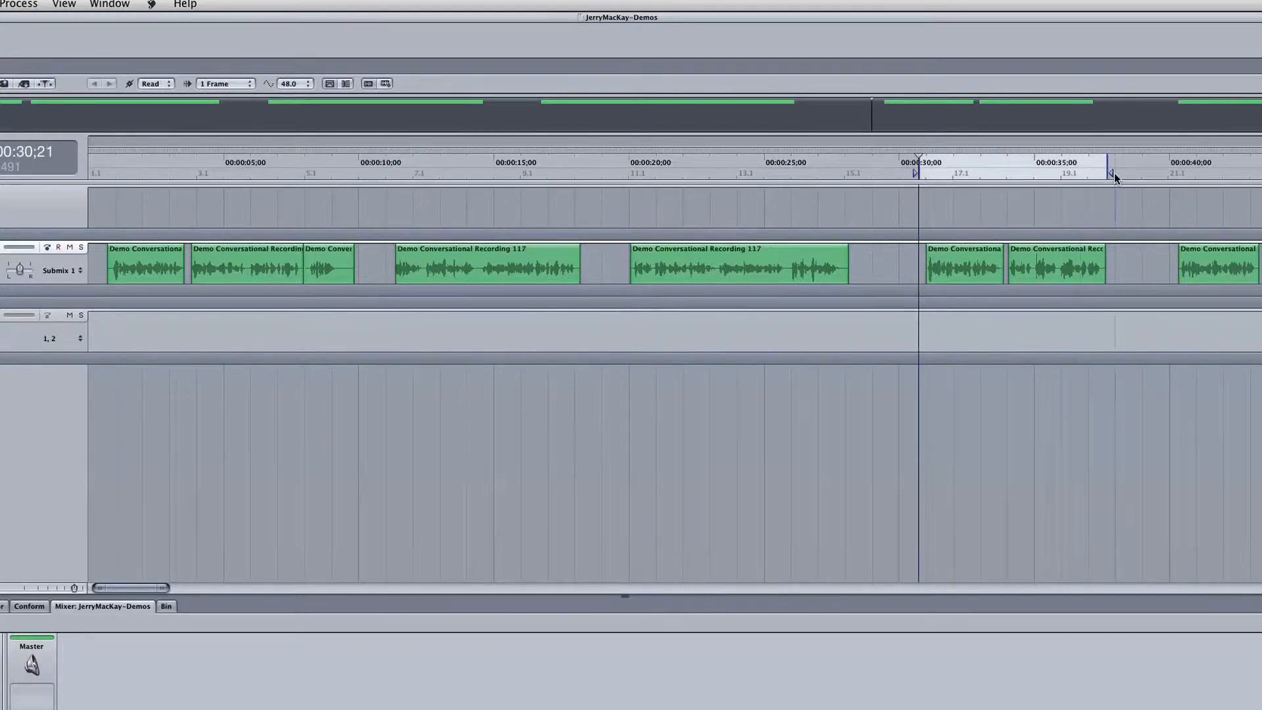
pyautogui.rightClick(1000, 169)
pyautogui.moveTo(1036, 155)
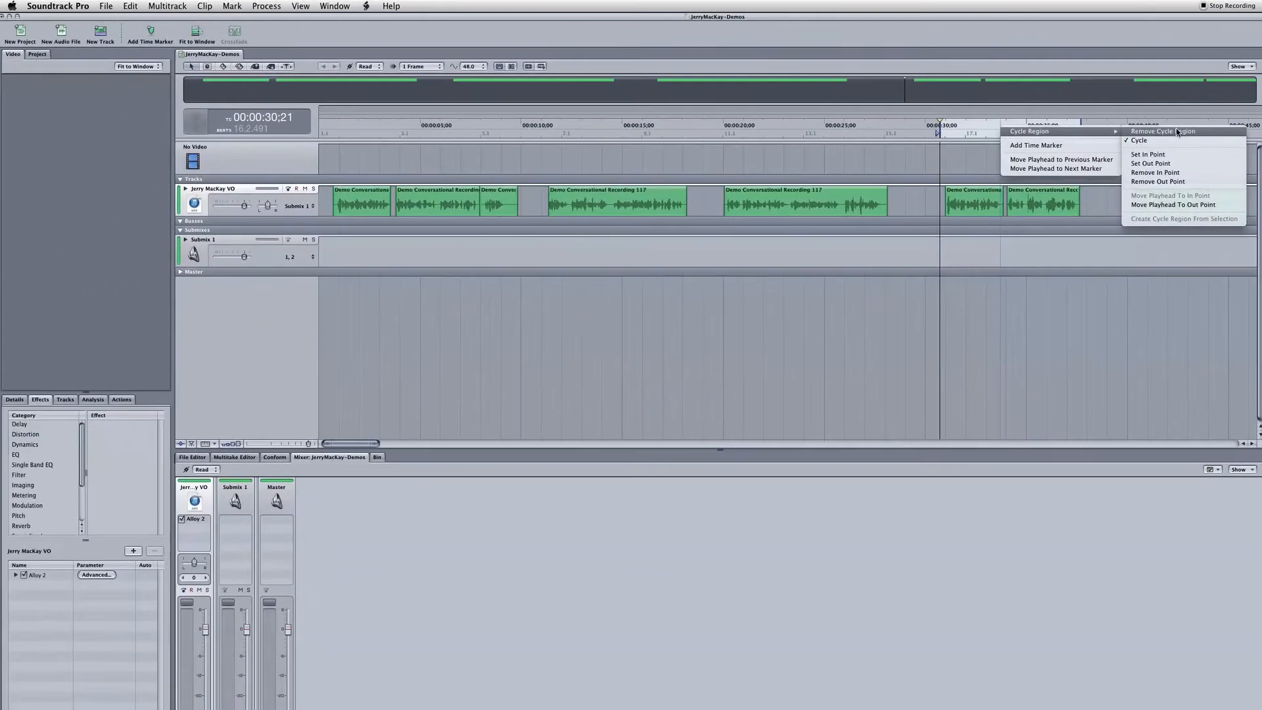
pyautogui.click(1193, 155)
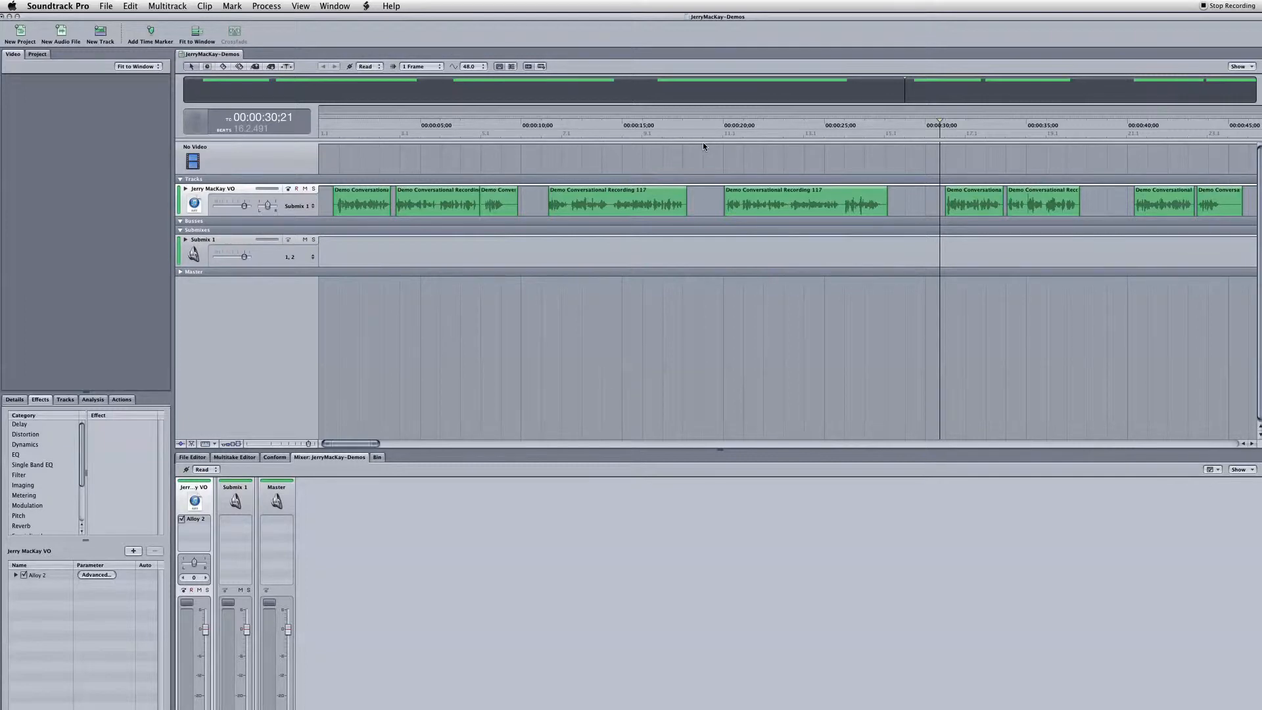
pyautogui.moveTo(327, 132); pyautogui.dragTo(686, 131)
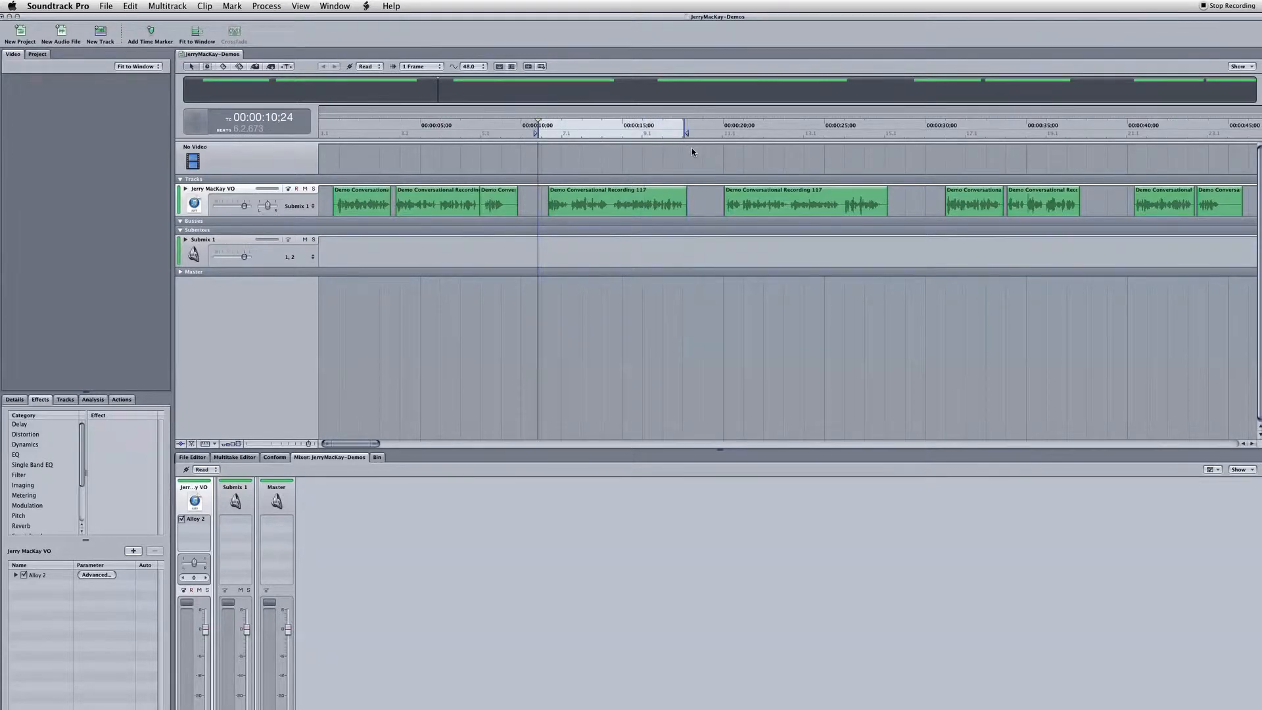
pyautogui.rightClick(655, 133)
pyautogui.moveTo(691, 138)
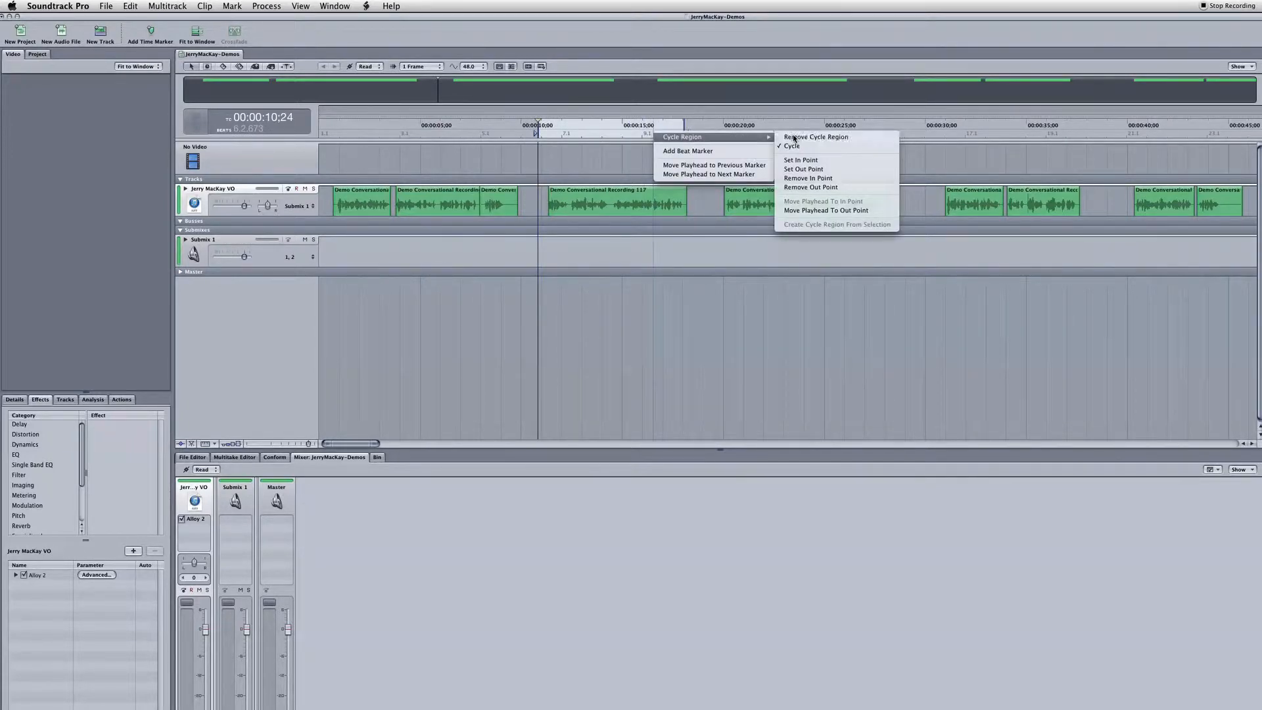
pyautogui.click(793, 137)
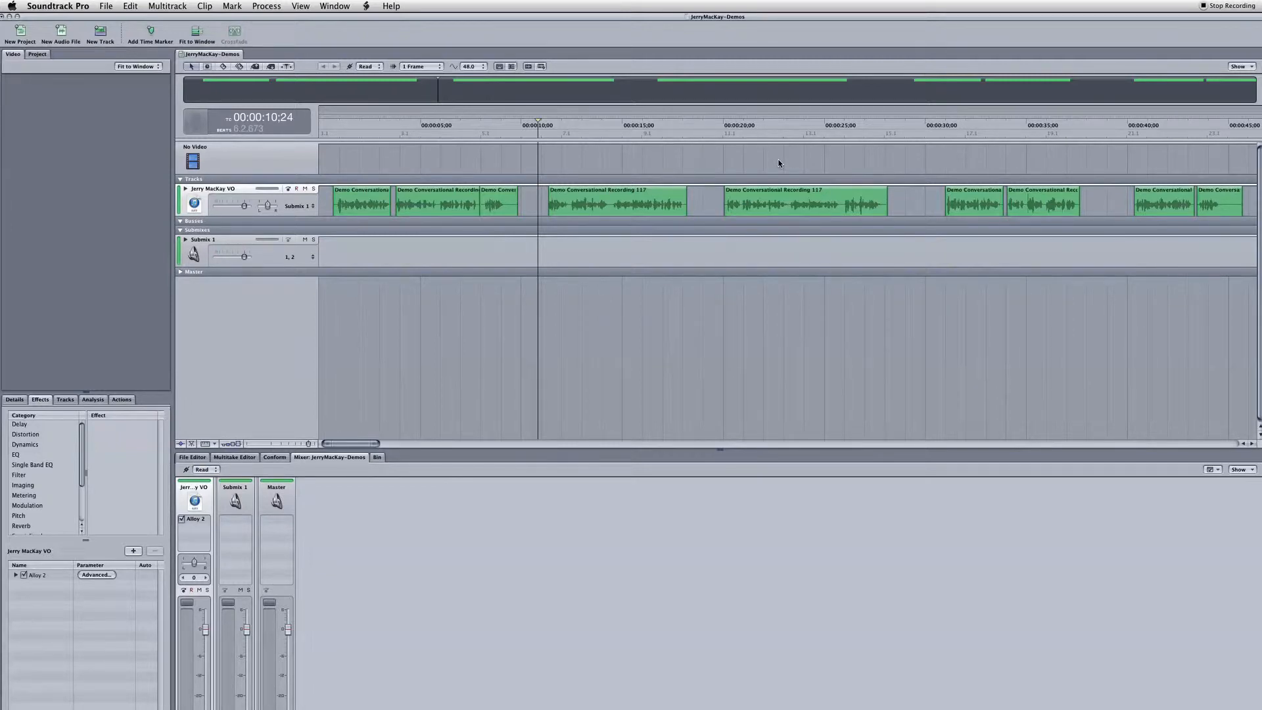
pyautogui.press('super+e')
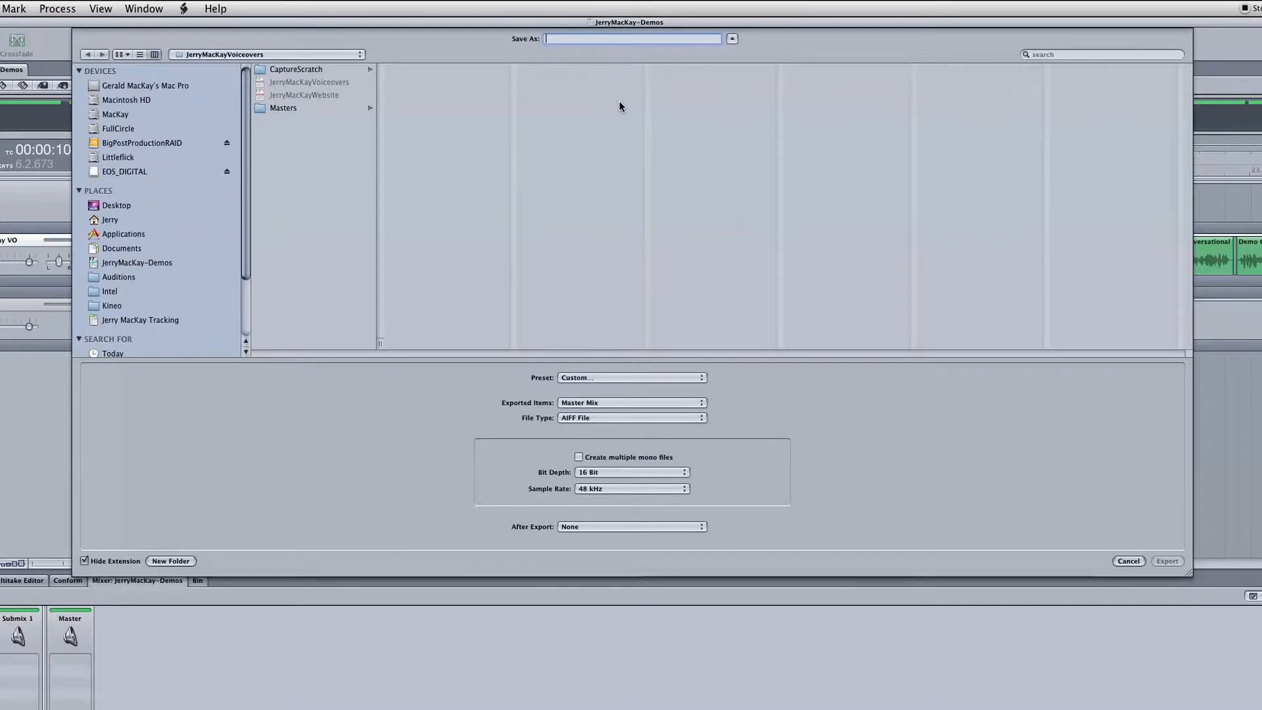
pyautogui.write('JerryWebsiteV1')
pyautogui.click(1170, 561)
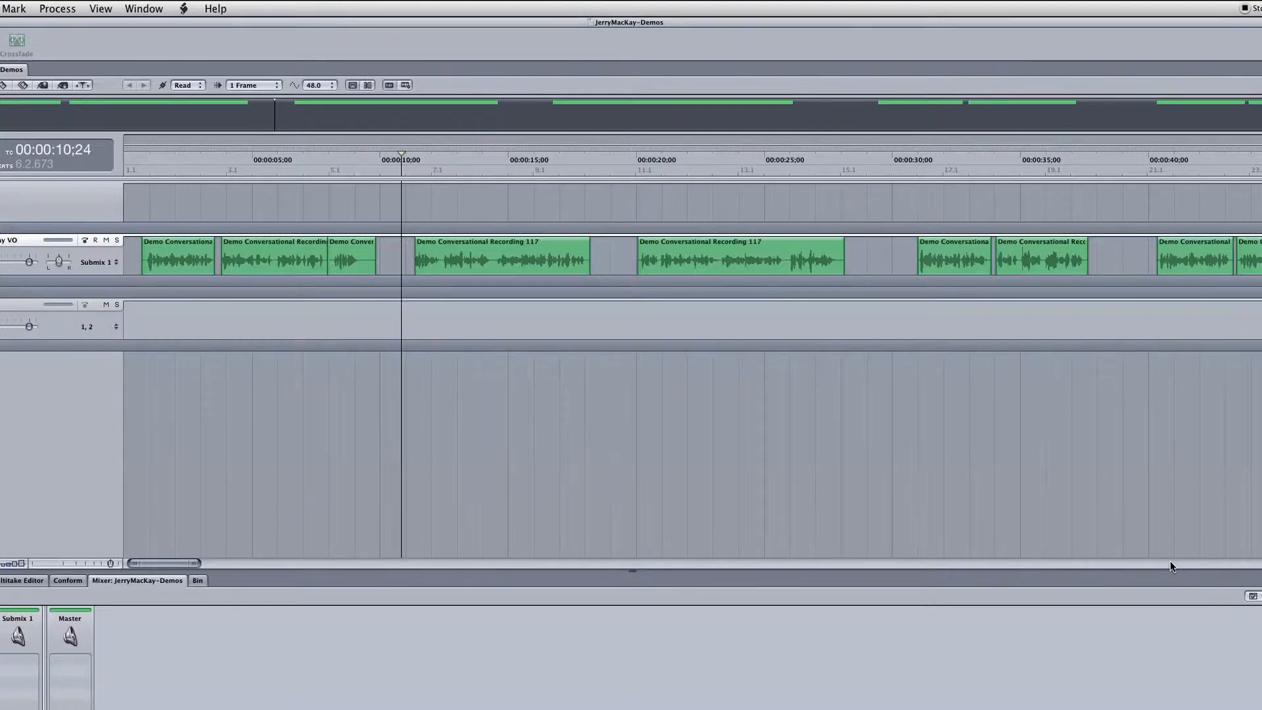
pyautogui.press('super+Tab')
pyautogui.press('super+Tab')
pyautogui.press('super+Tab')
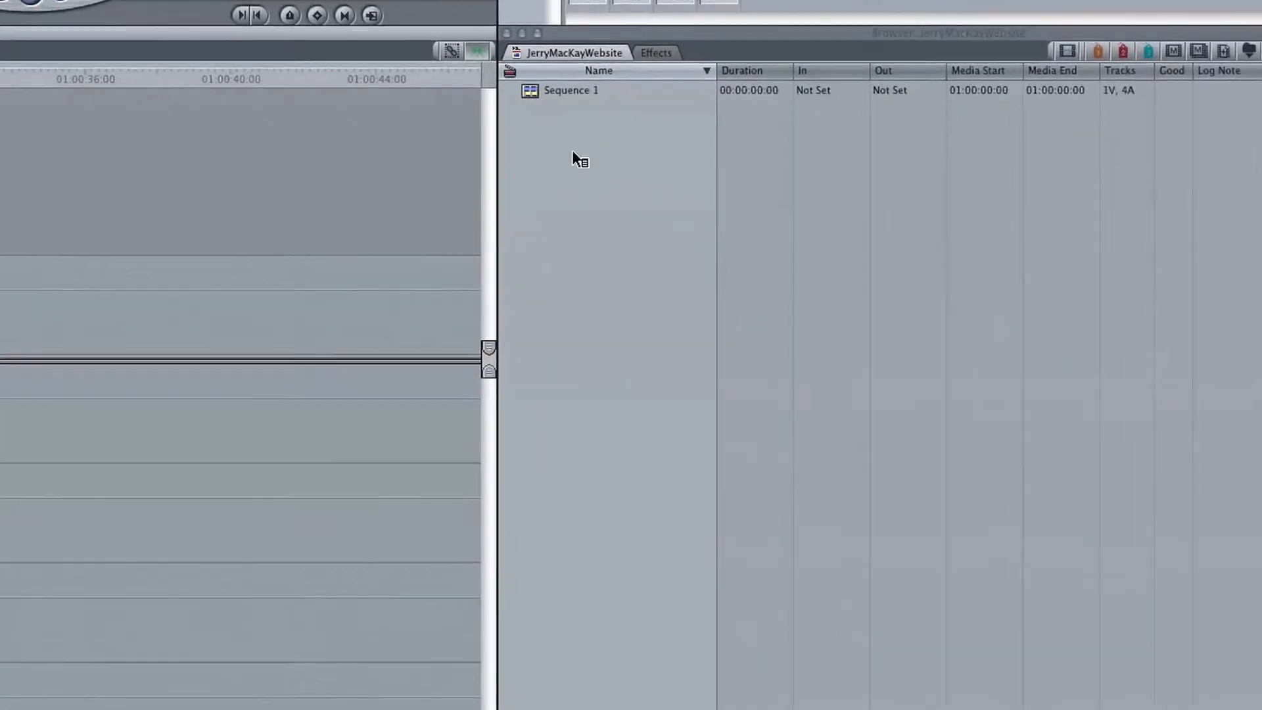
pyautogui.keyDown('ctrl'); pyautogui.click(574, 153); pyautogui.keyUp('ctrl')
pyautogui.moveTo(616, 149)
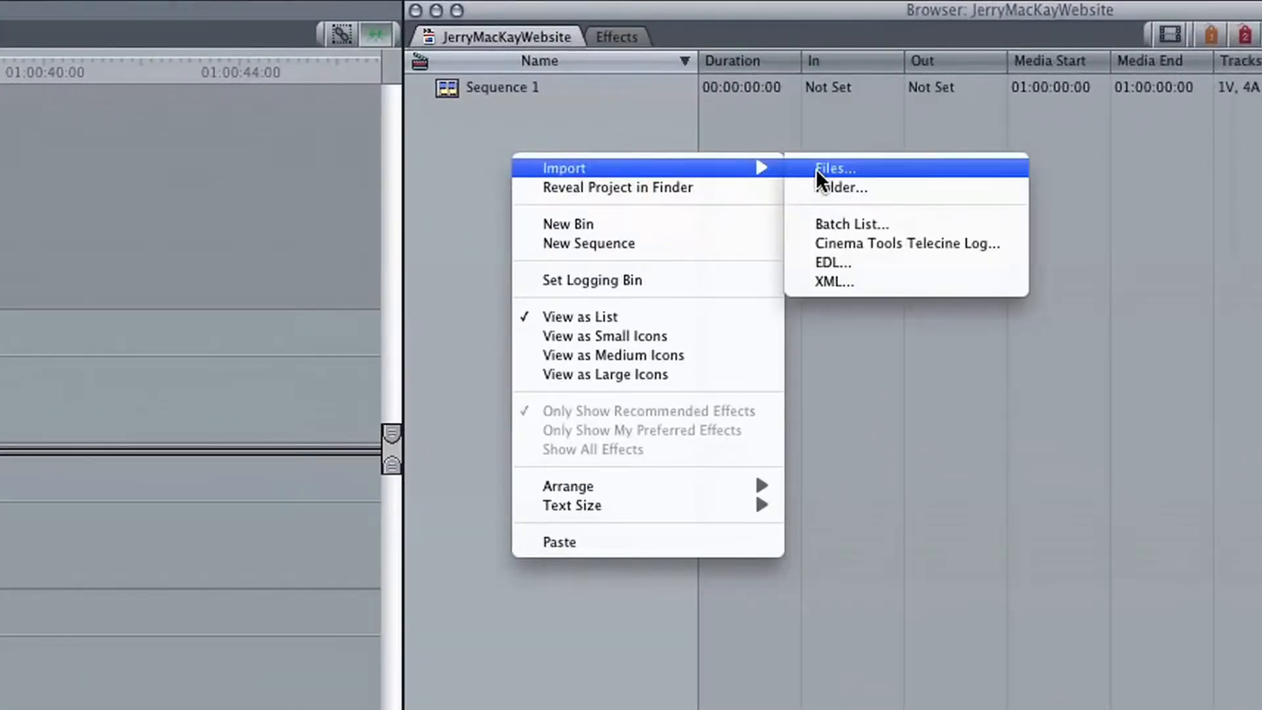
pyautogui.click(815, 168)
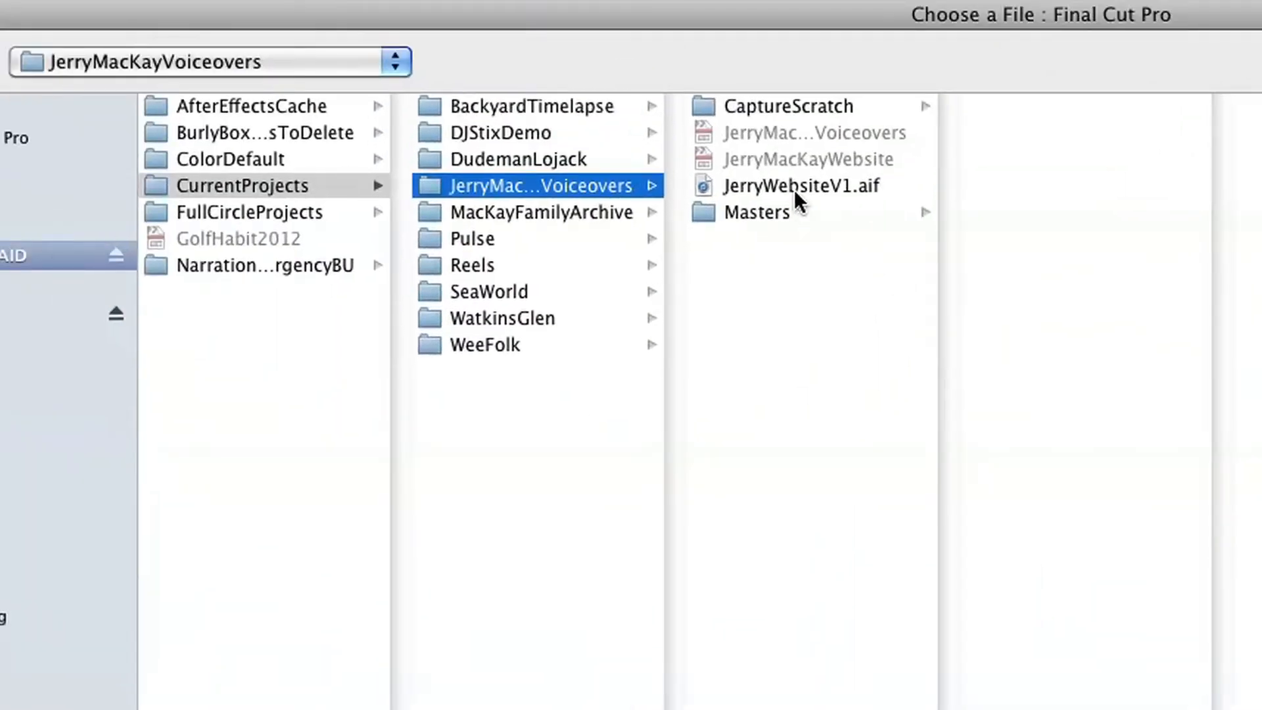
pyautogui.click(793, 185)
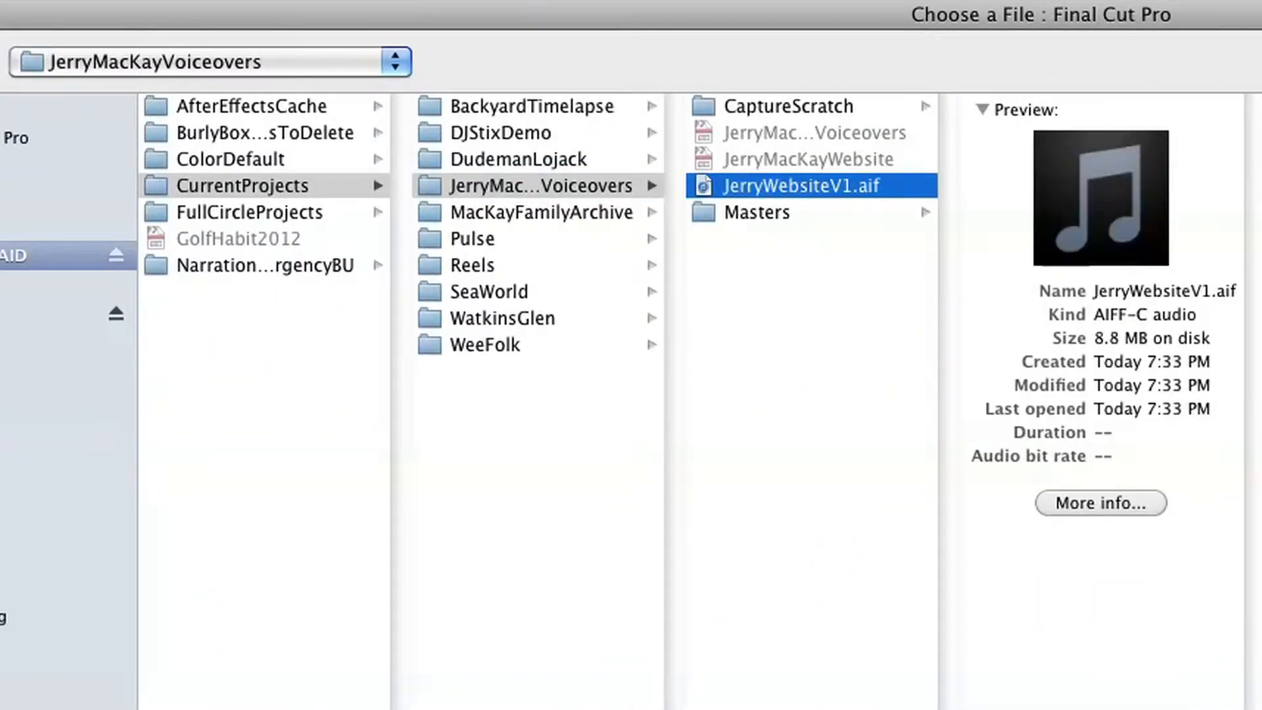
pyautogui.press('Return')
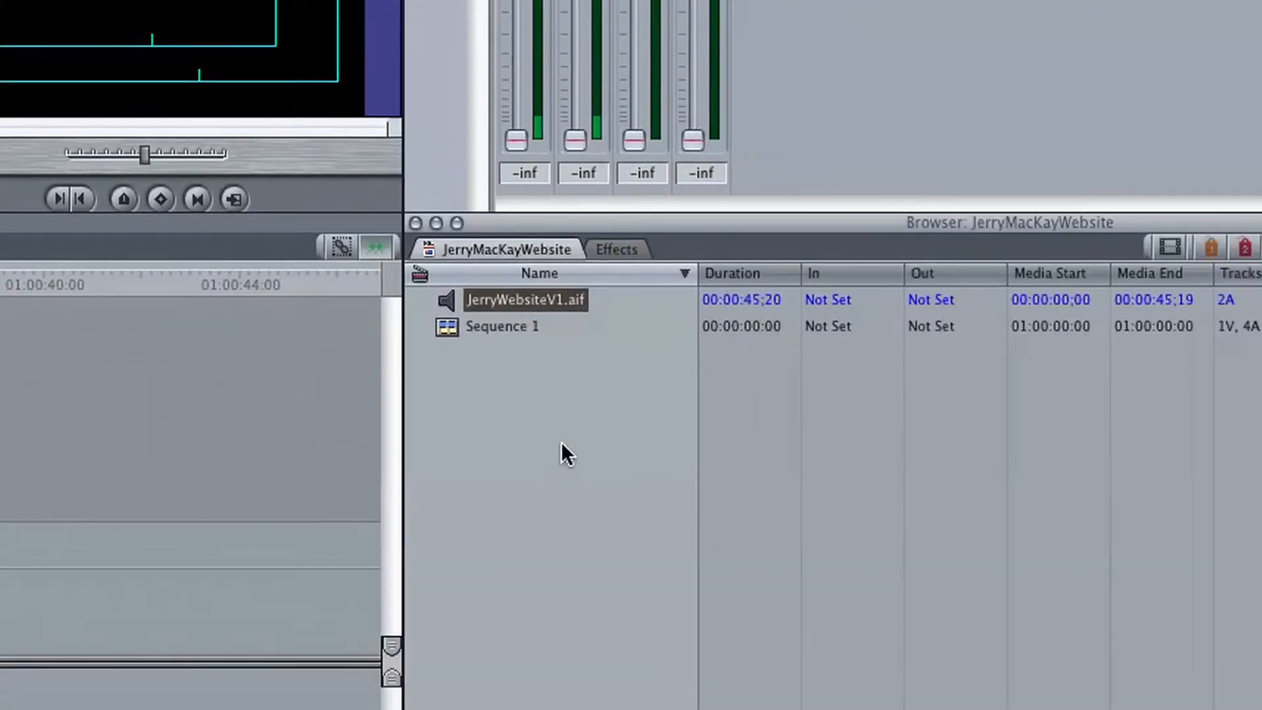
# - Place JerryWebsiteV1.aif at the start of Sequence 1 on audio tracks A1 and A2
pyautogui.moveTo(517, 301); pyautogui.dragTo(0, 437)
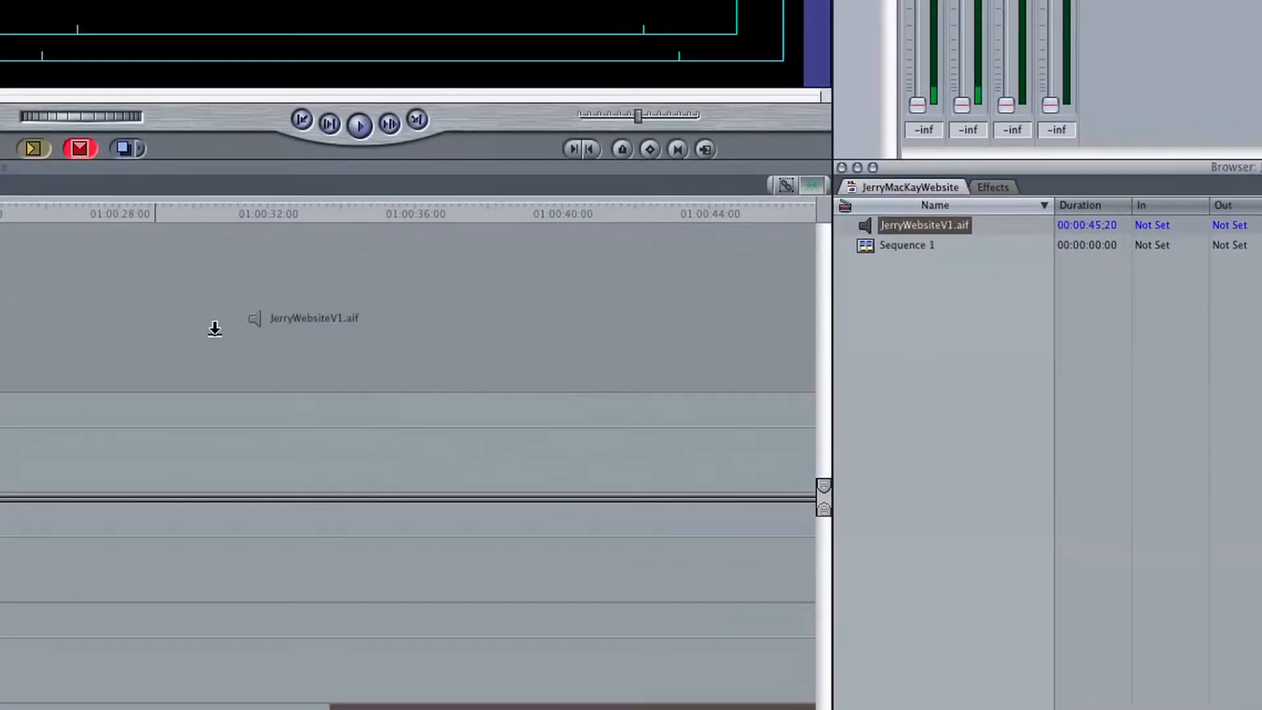
pyautogui.moveTo(215, 329); pyautogui.dragTo(0, 557)
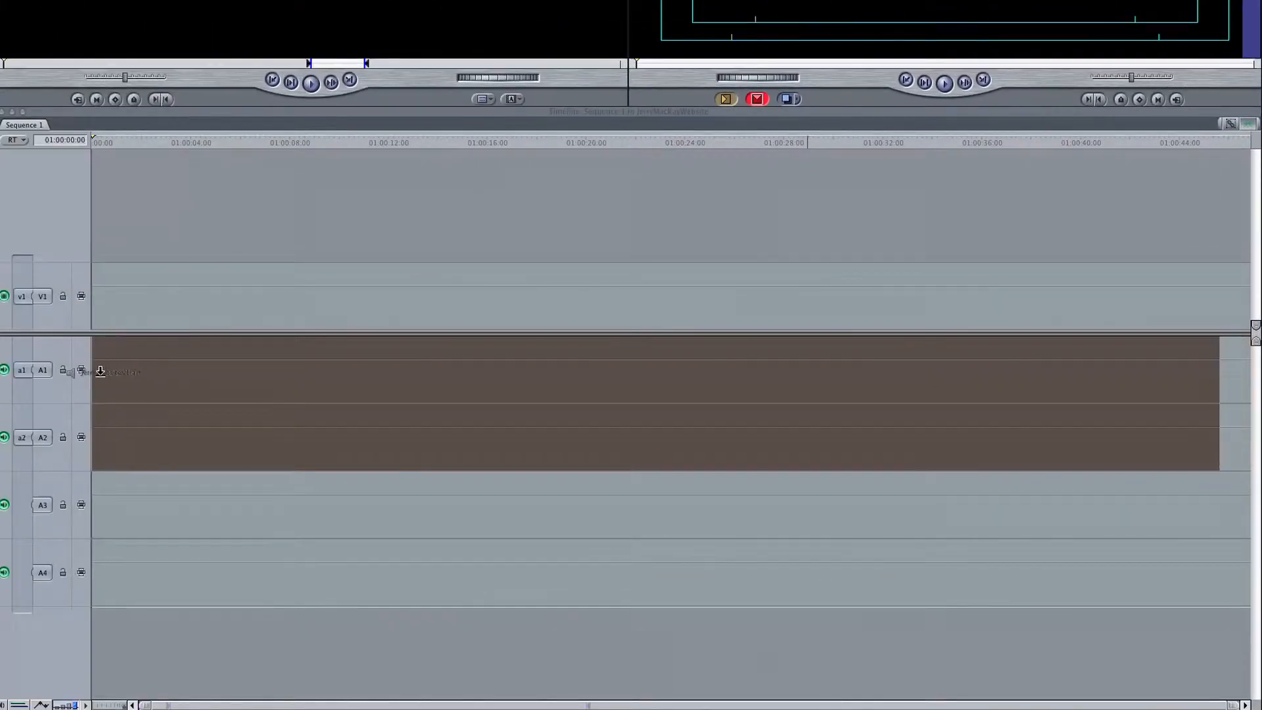
pyautogui.moveTo(100, 372); pyautogui.dragTo(101, 372)
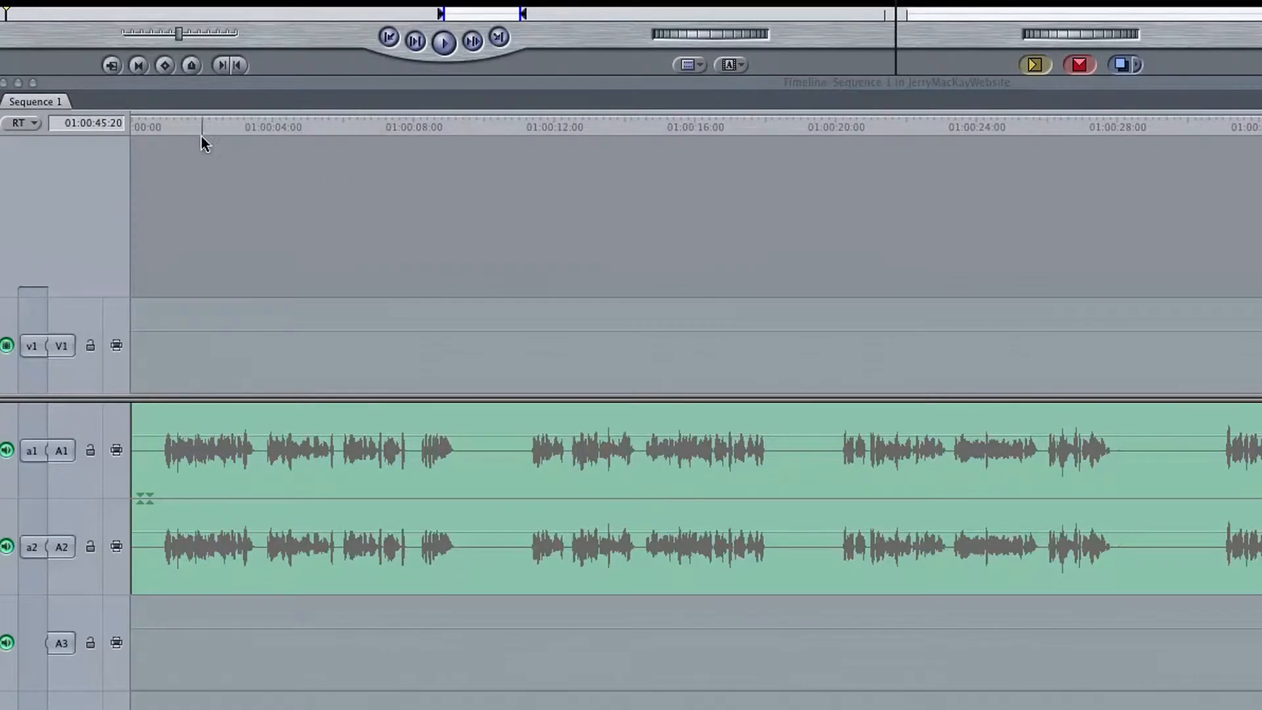
# - Mark the first voiceover passage in the sequence with an In point at 01:00:00:19 and an Out point at 01:00:09:18
pyautogui.click(174, 128)
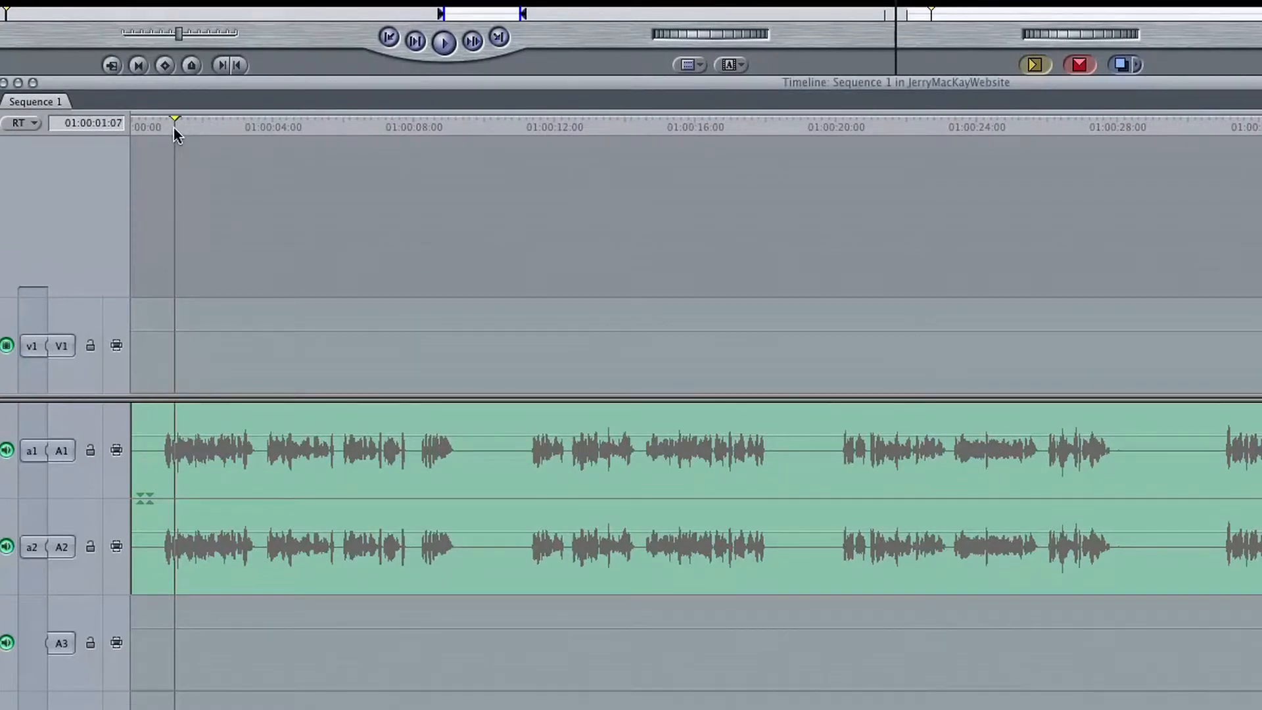
pyautogui.press('Left')
pyautogui.press('Left')
pyautogui.press('Left')
pyautogui.press('Left')
pyautogui.press('Left')
pyautogui.press('Left')
pyautogui.press('Left')
pyautogui.press('Left')
pyautogui.press('Left')
pyautogui.press('Left')
pyautogui.press('Left')
pyautogui.press('Left')
pyautogui.press('Left')
pyautogui.press('Left')
pyautogui.press('Left')
pyautogui.press('Left')
pyautogui.press('Left')
pyautogui.press('Left')
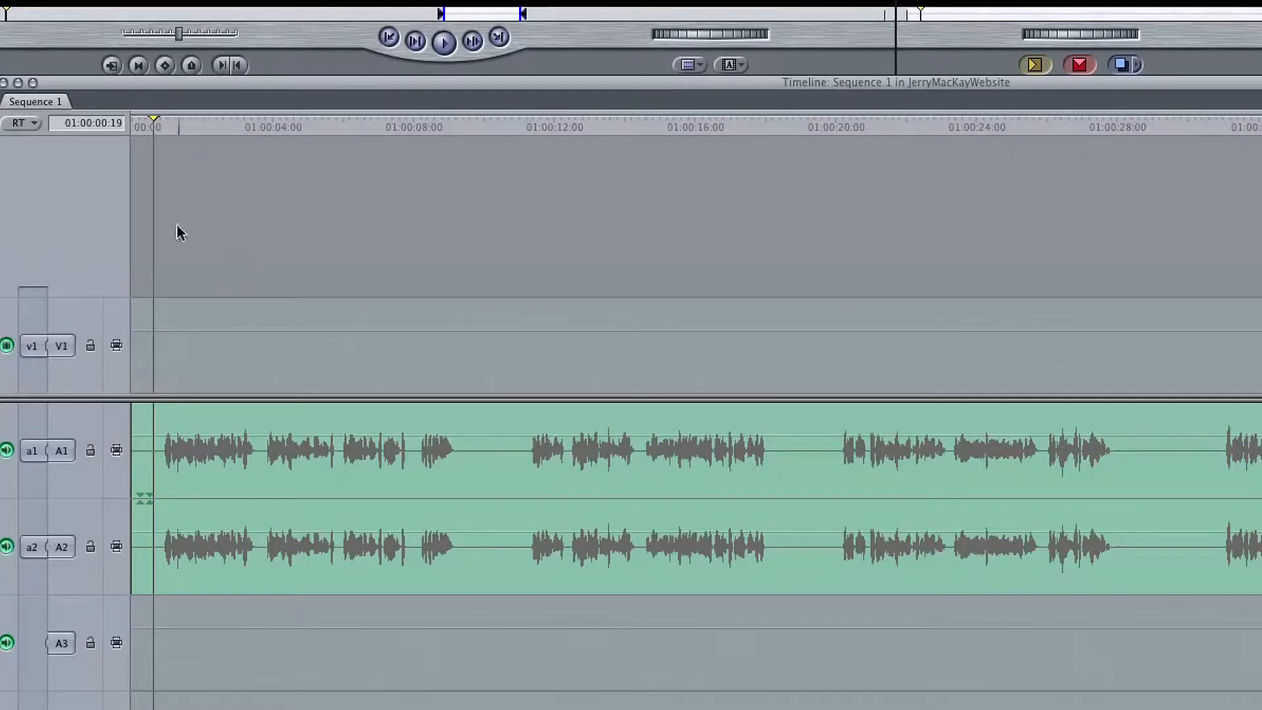
pyautogui.click(164, 453)
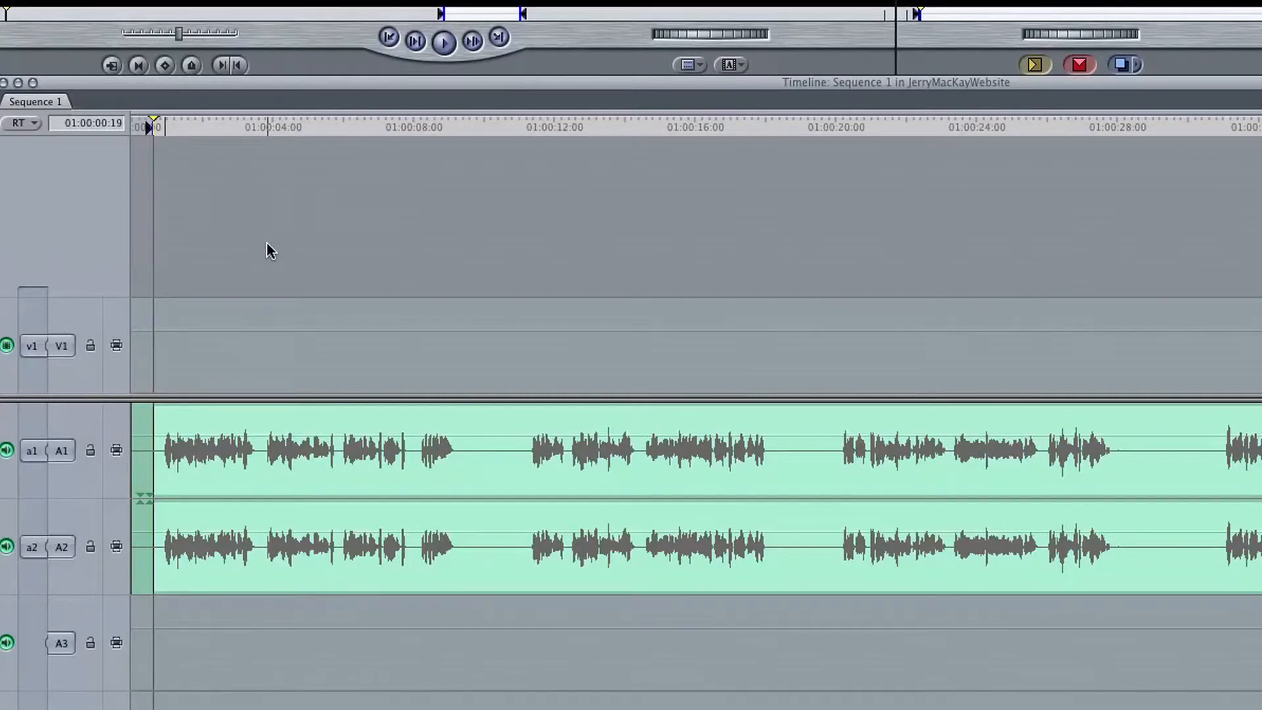
pyautogui.click(447, 128)
pyautogui.press('space')
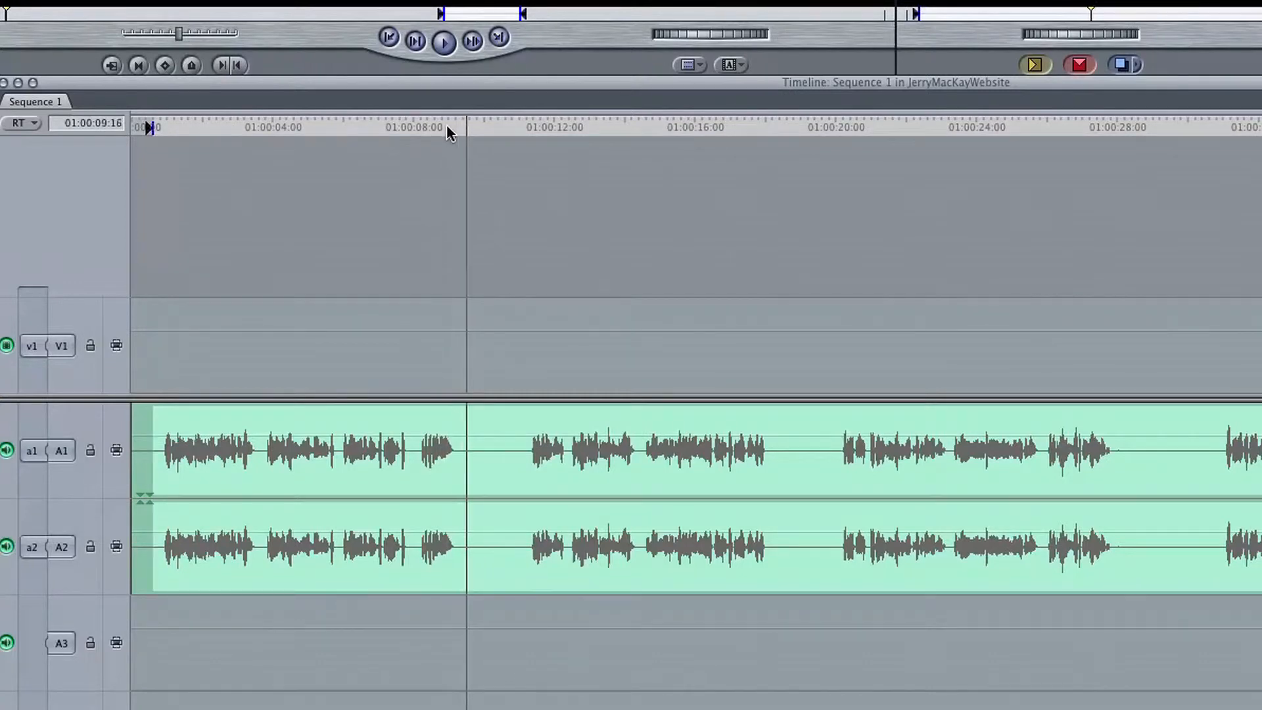
pyautogui.press('o')
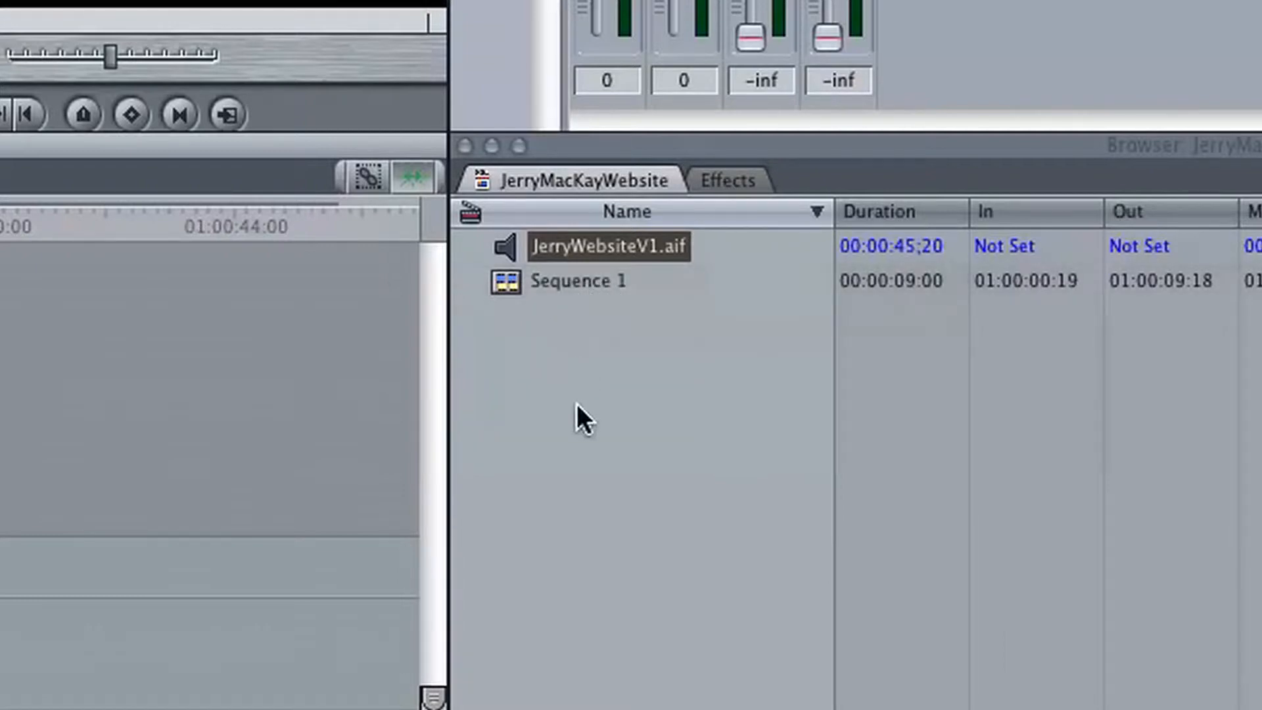
# - Rename Sequence 1 as JerryWebsite01
pyautogui.click(575, 280)
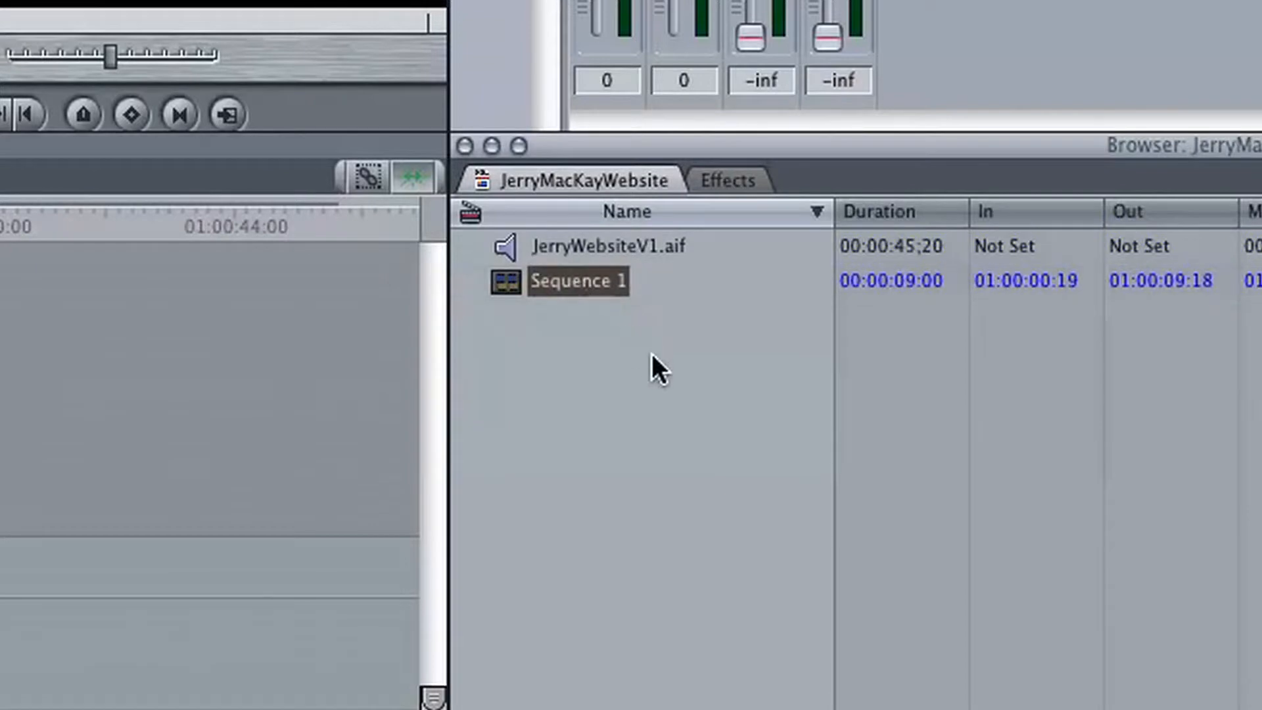
pyautogui.click(596, 280)
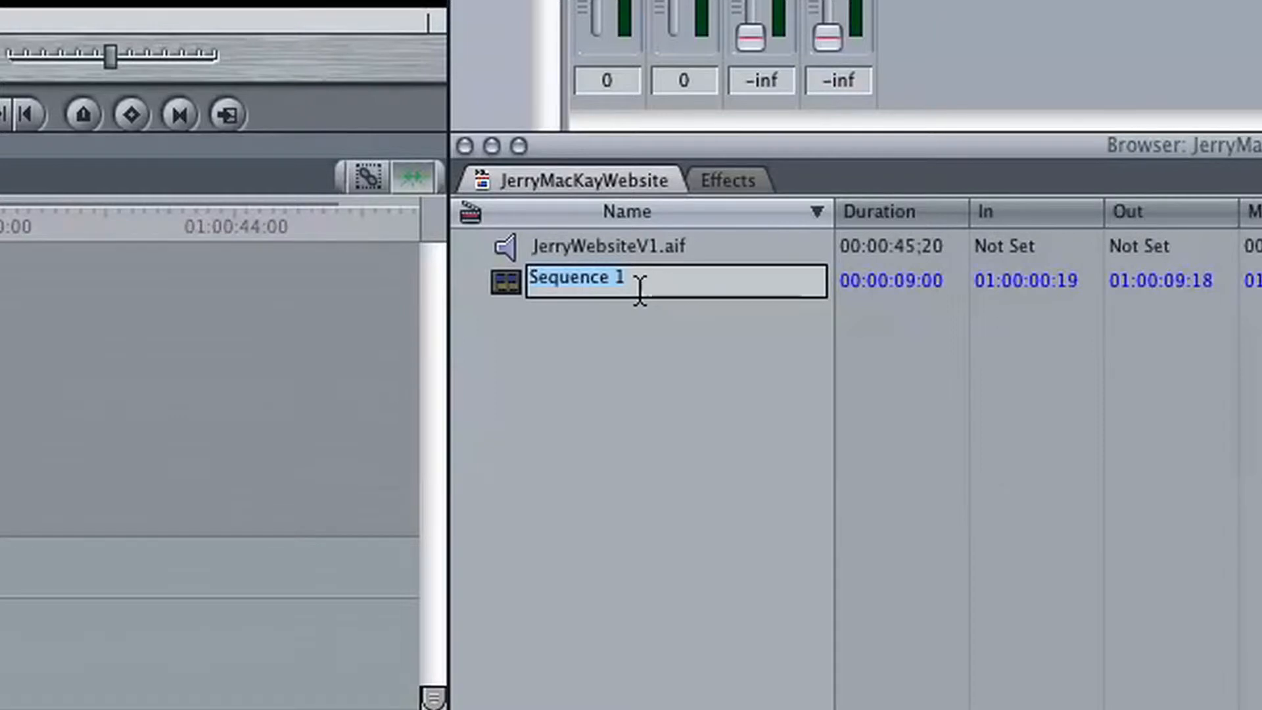
pyautogui.write('Je')
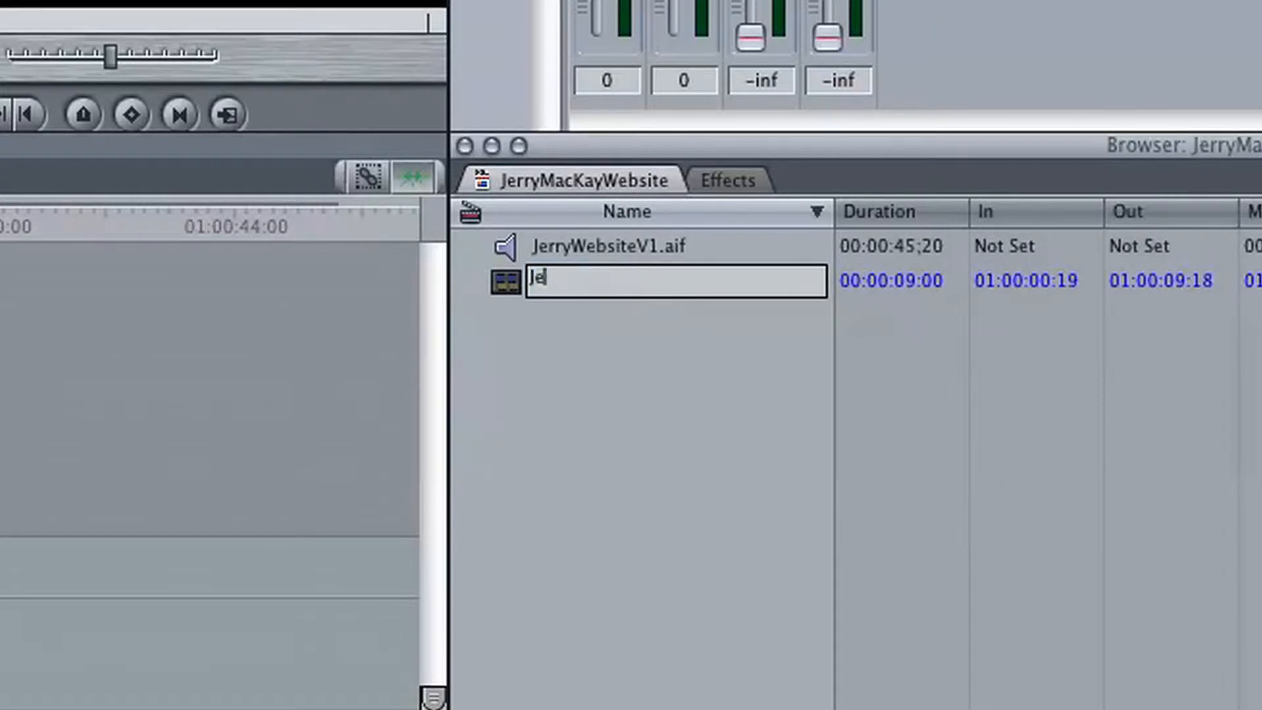
pyautogui.write('rryWebsite')
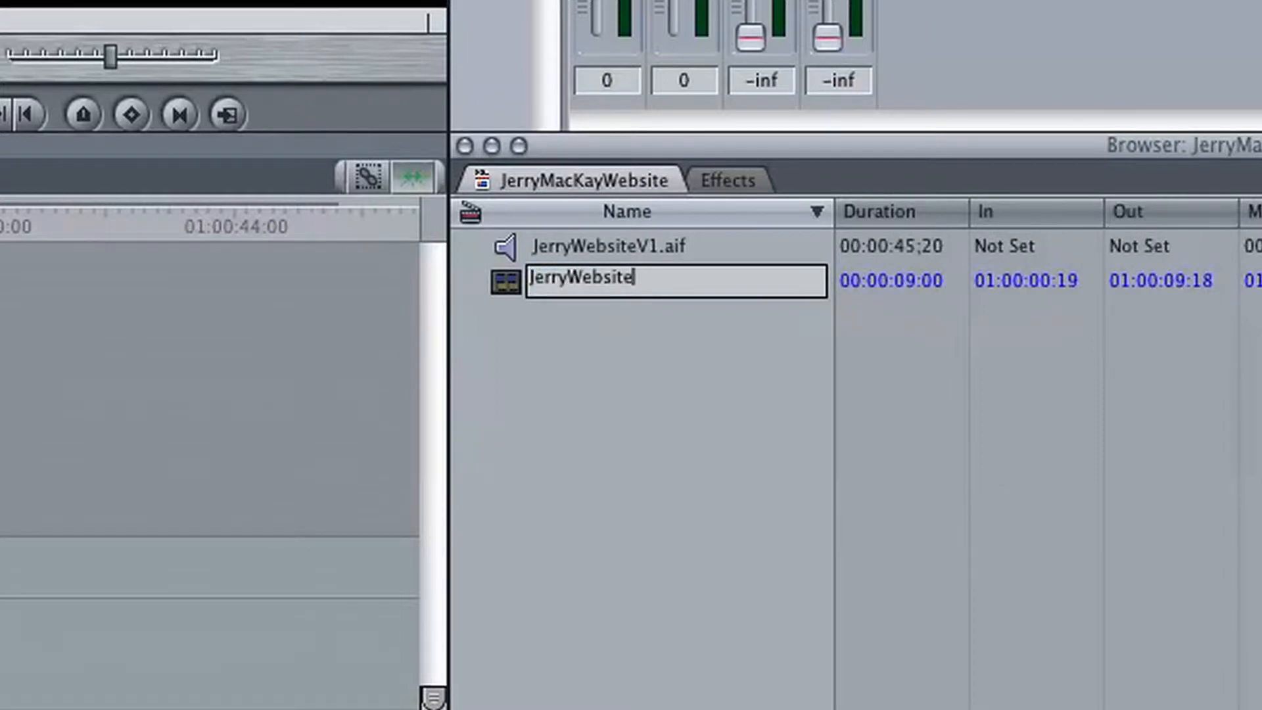
pyautogui.write('01')
pyautogui.press('super+a')
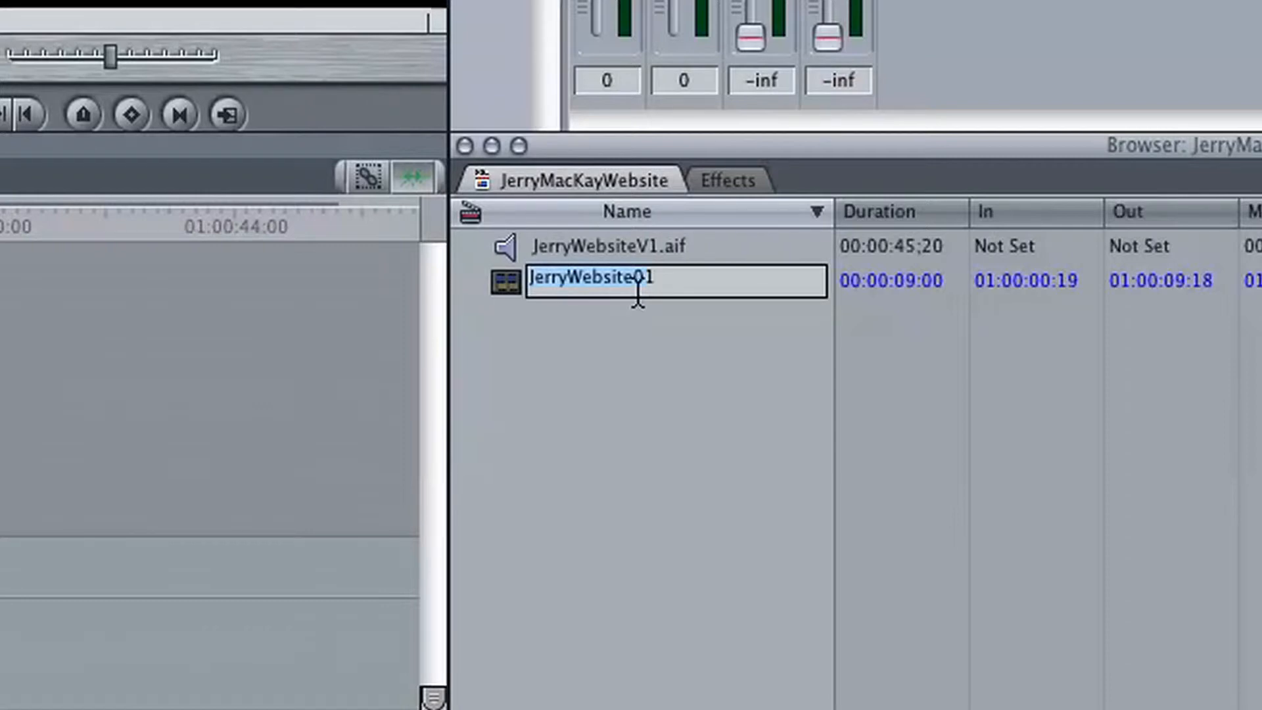
pyautogui.press('Return')
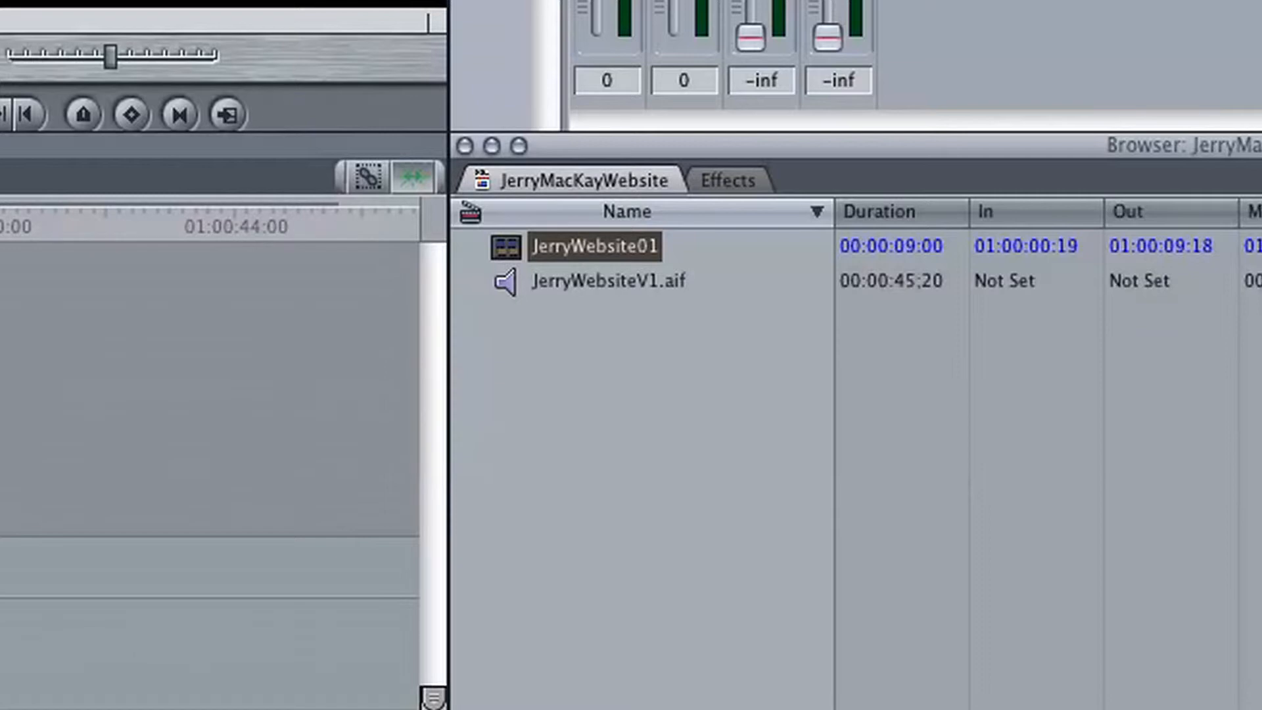
# - Duplicate the JerryWebsite01 sequence in the project
pyautogui.click(609, 244)
pyautogui.keyDown('ctrl'); pyautogui.click(608, 246); pyautogui.keyUp('ctrl')
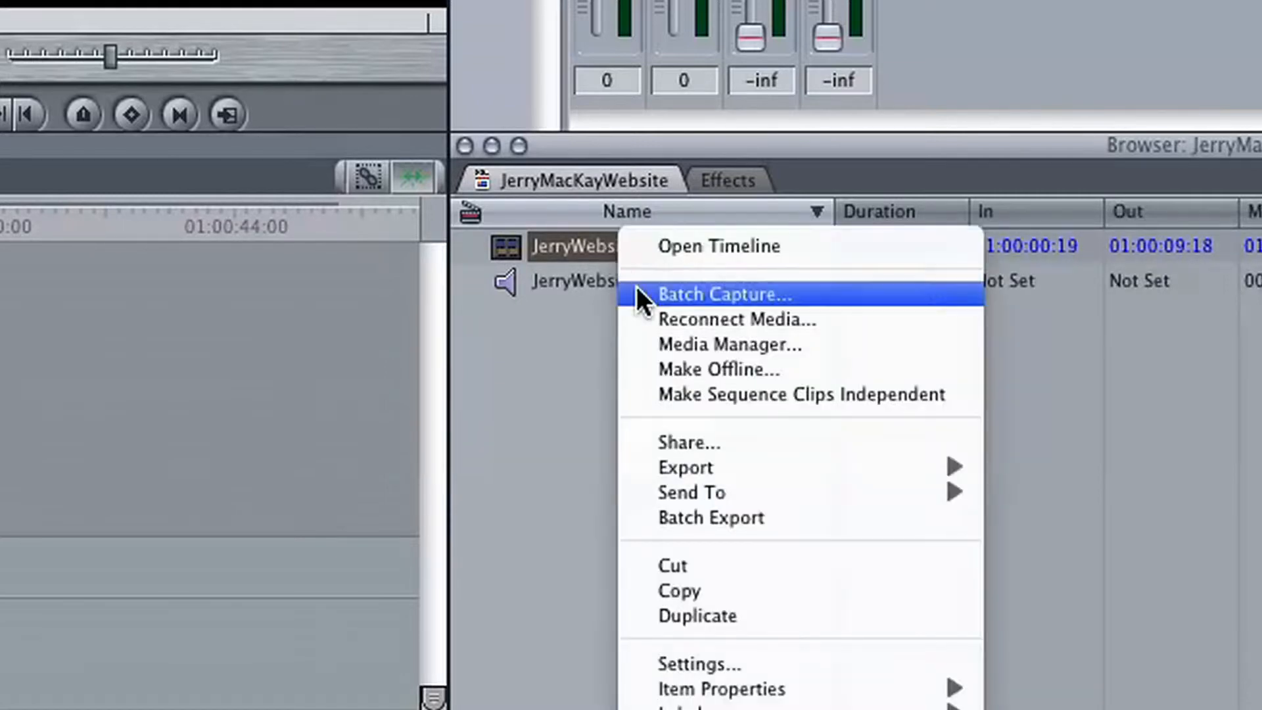
pyautogui.click(707, 615)
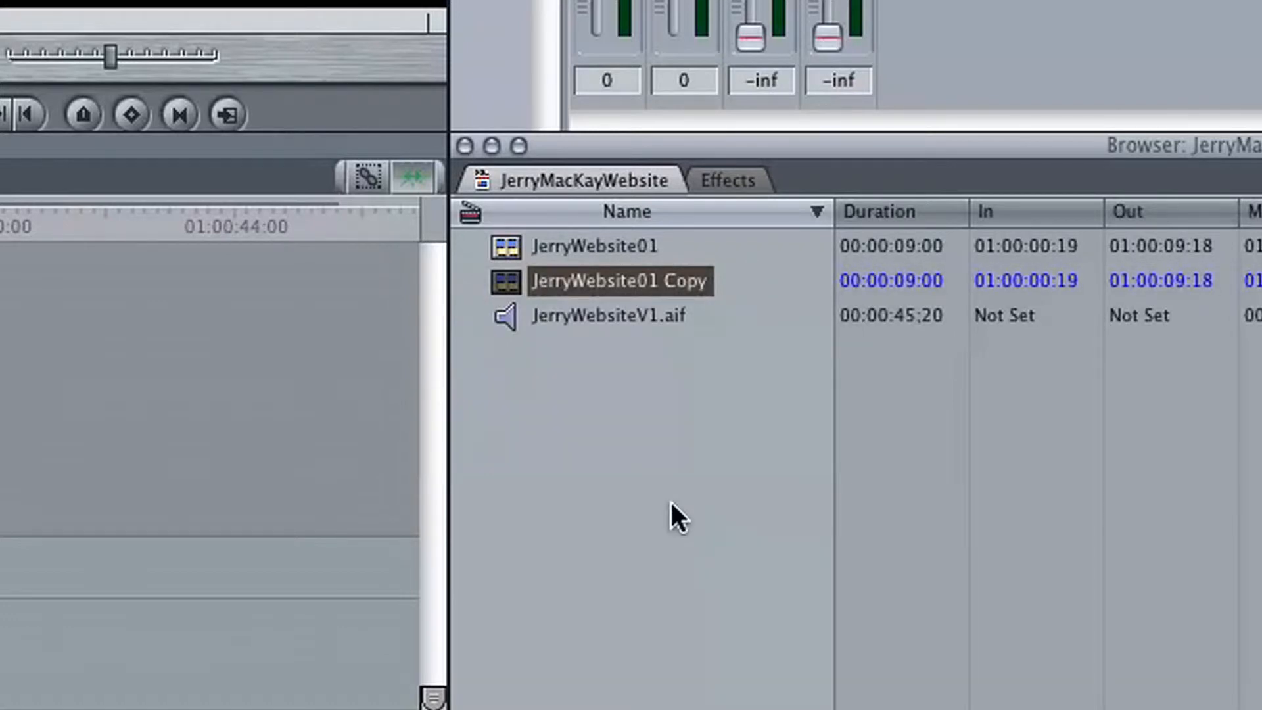
# - Rename the duplicated sequence JerryWebsite02 and open it in the timeline
pyautogui.press('Return')
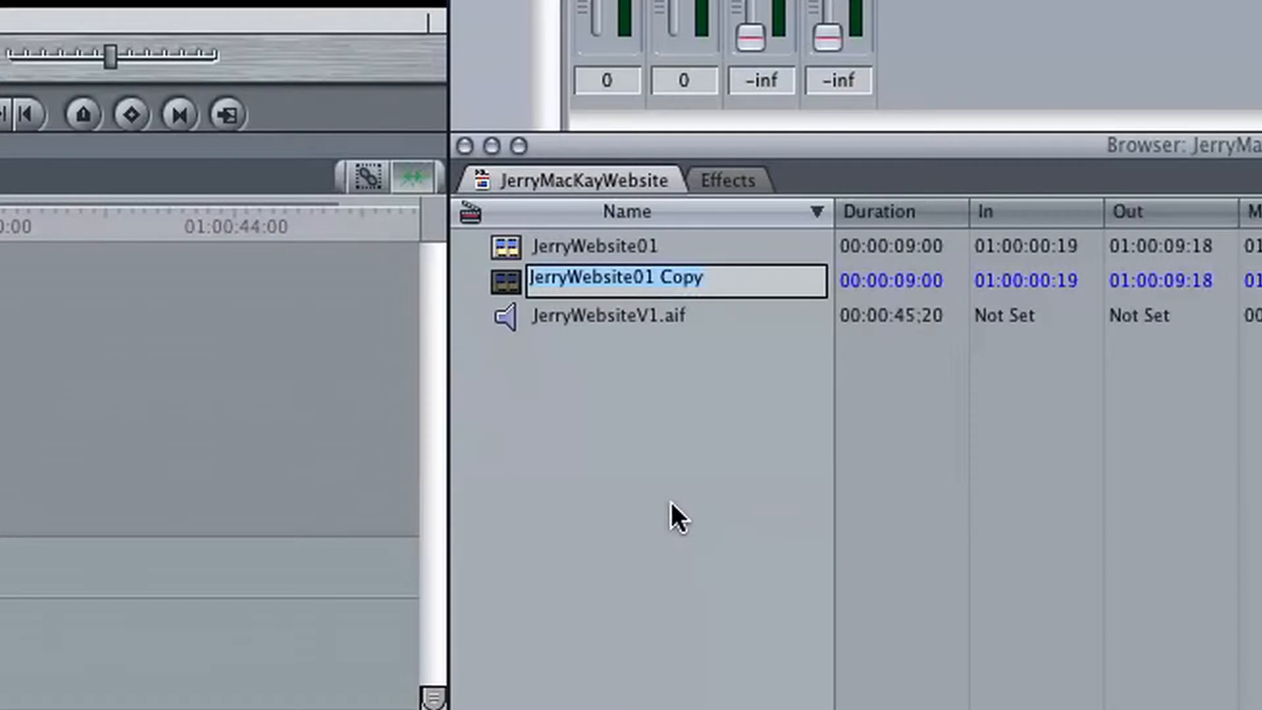
pyautogui.press('Right')
pyautogui.press('BackSpace')
pyautogui.press('BackSpace')
pyautogui.press('BackSpace')
pyautogui.press('BackSpace')
pyautogui.press('BackSpace')
pyautogui.press('BackSpace')
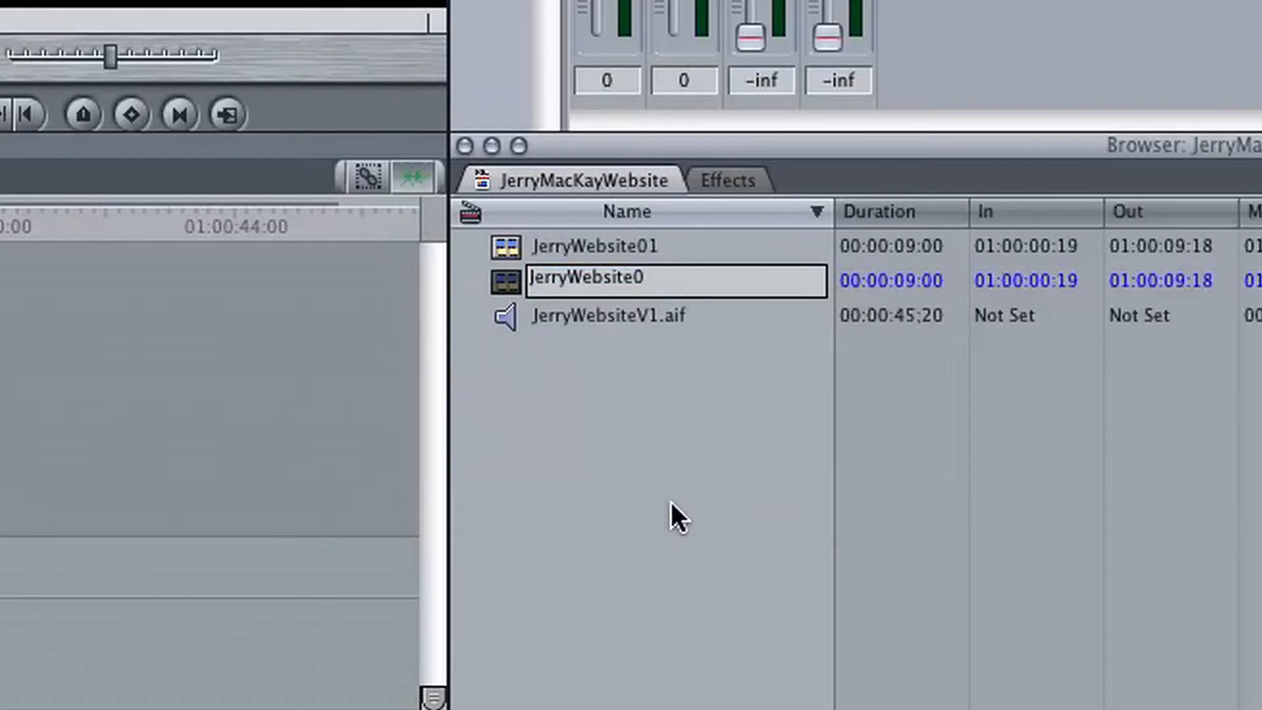
pyautogui.write('2')
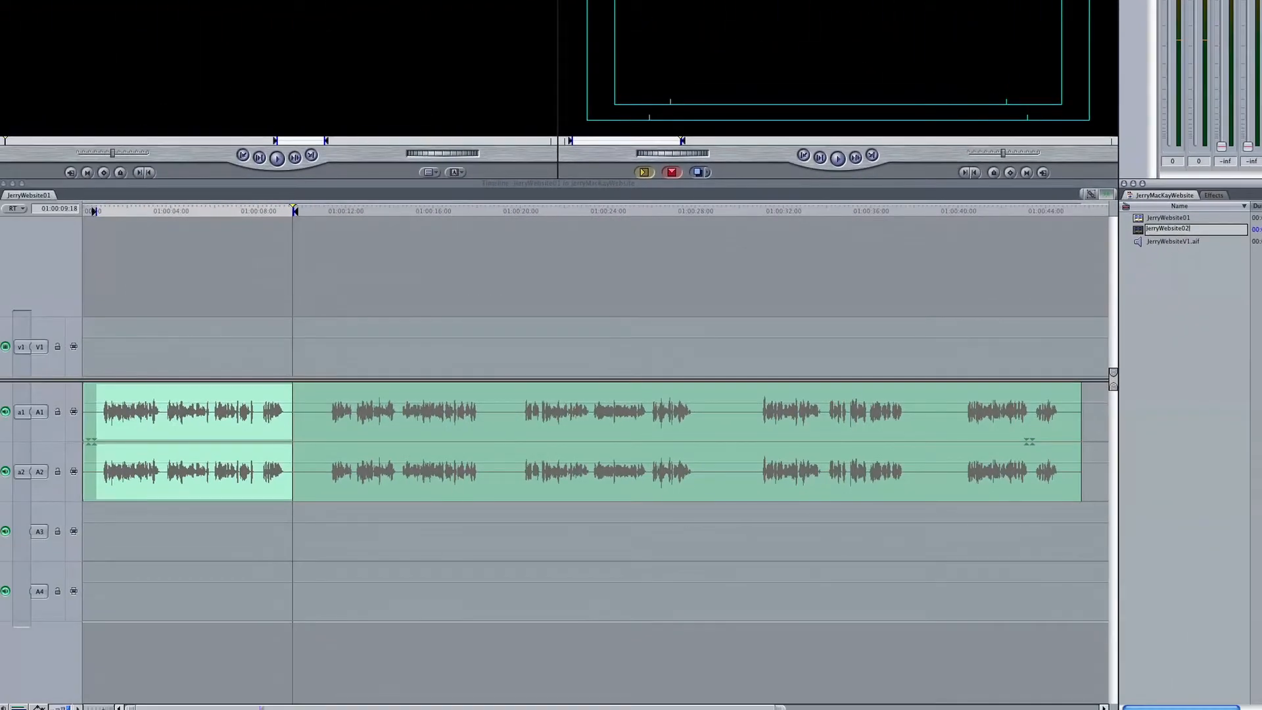
pyautogui.press('Return')
pyautogui.press('Return')
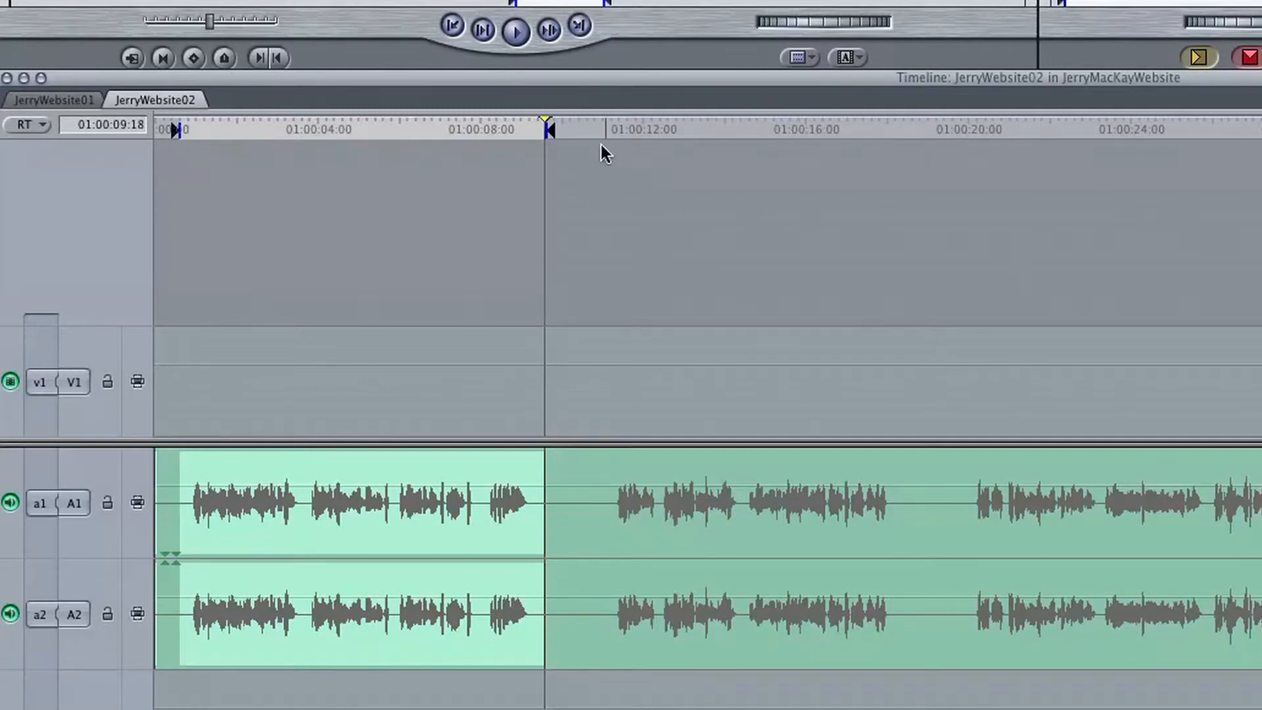
# - Mark the second voiceover passage in JerryWebsite02 with an In point at 01:00:11:01 and an Out point at 01:00:18:11
pyautogui.click(633, 129)
pyautogui.press('Left')
pyautogui.press('Left')
pyautogui.press('Left')
pyautogui.press('Left')
pyautogui.press('Left')
pyautogui.press('Left')
pyautogui.press('Left')
pyautogui.press('Left')
pyautogui.press('Left')
pyautogui.press('Left')
pyautogui.press('Left')
pyautogui.press('Left')
pyautogui.press('Left')
pyautogui.press('Left')
pyautogui.press('Left')
pyautogui.press('Left')
pyautogui.press('Left')
pyautogui.press('Left')
pyautogui.press('Left')
pyautogui.press('Left')
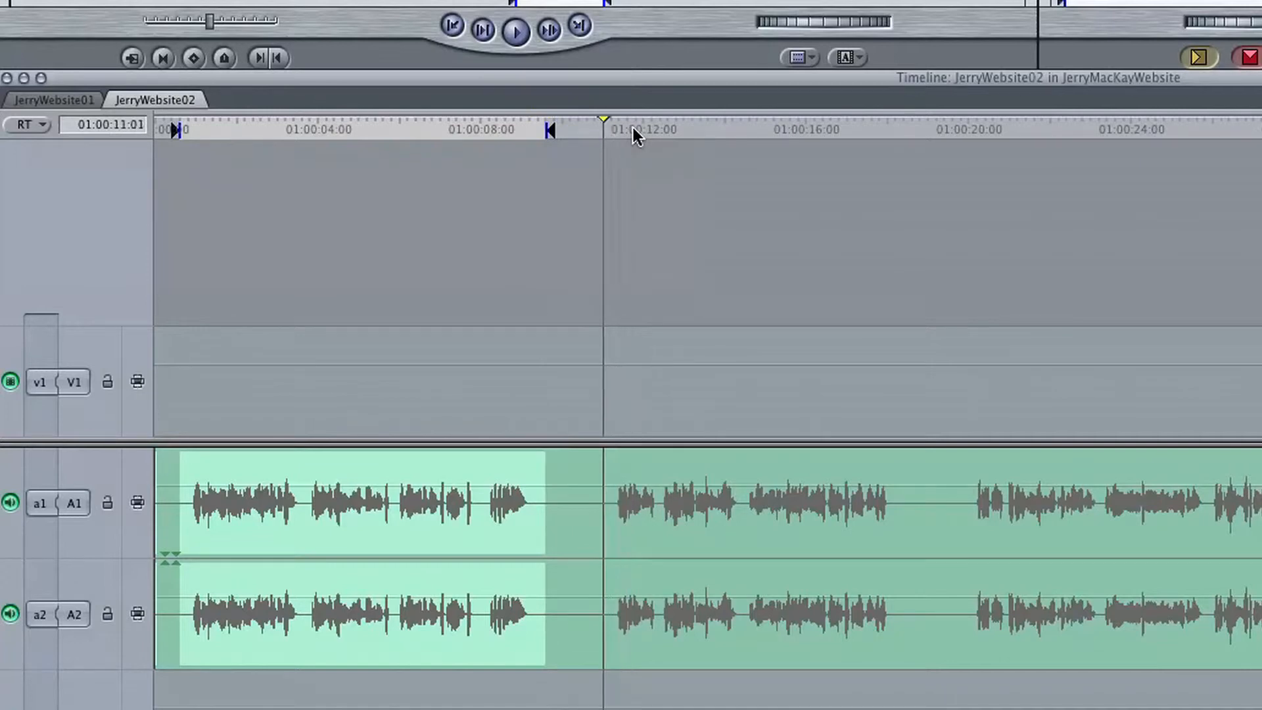
pyautogui.press('i')
pyautogui.press('space')
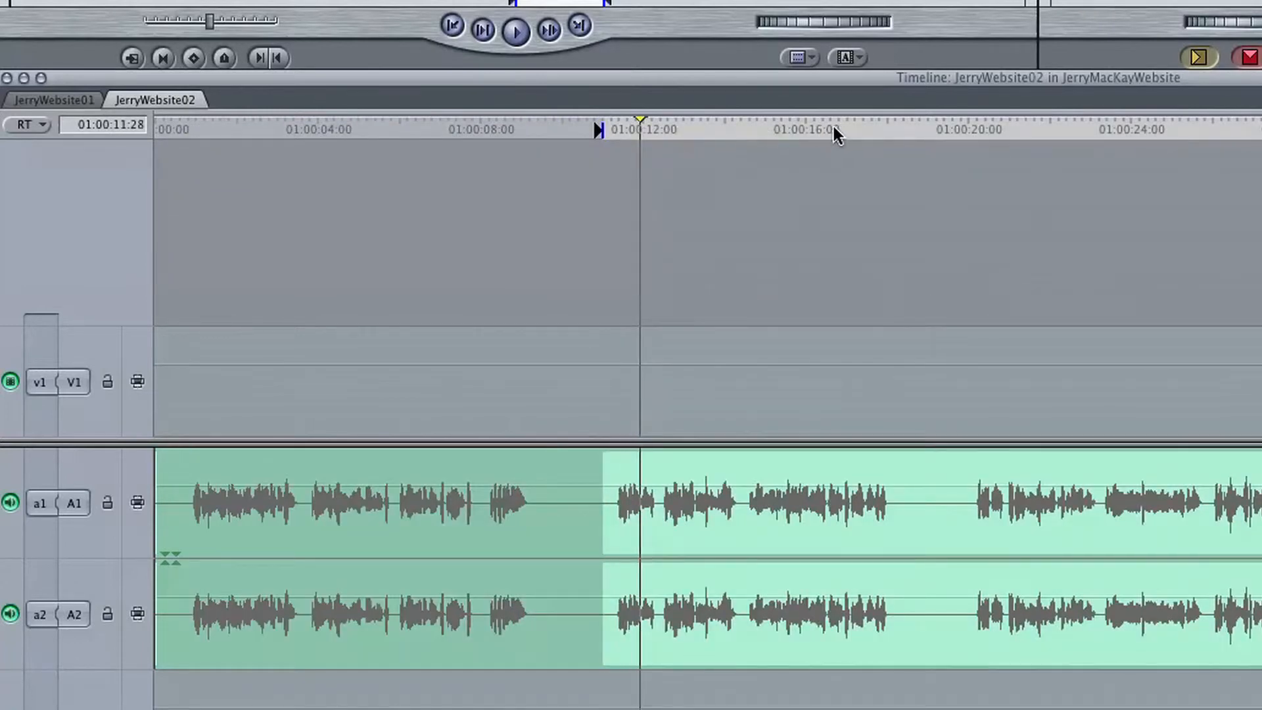
pyautogui.click(881, 129)
pyautogui.press('space')
pyautogui.press('o')
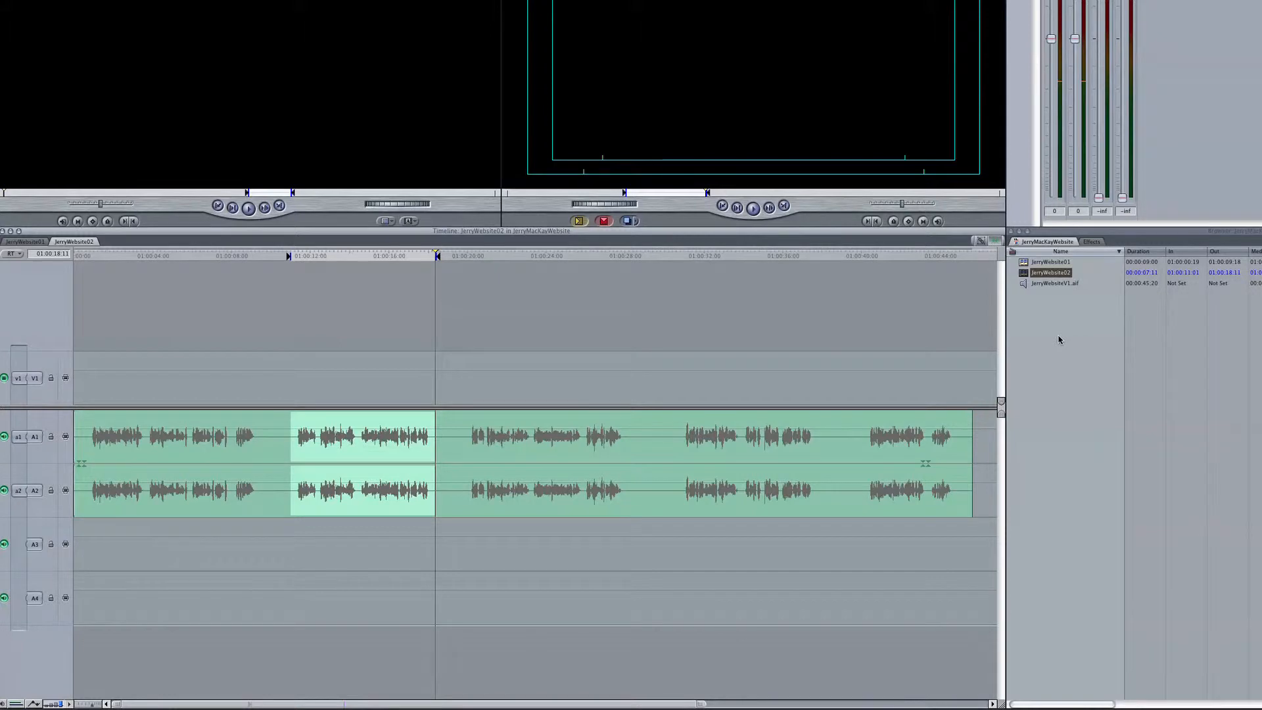
# - Duplicate the JerryWebsite02 sequence, rename the copy JerryWebsite03 and open it in the timeline
pyautogui.rightClick(1056, 271)
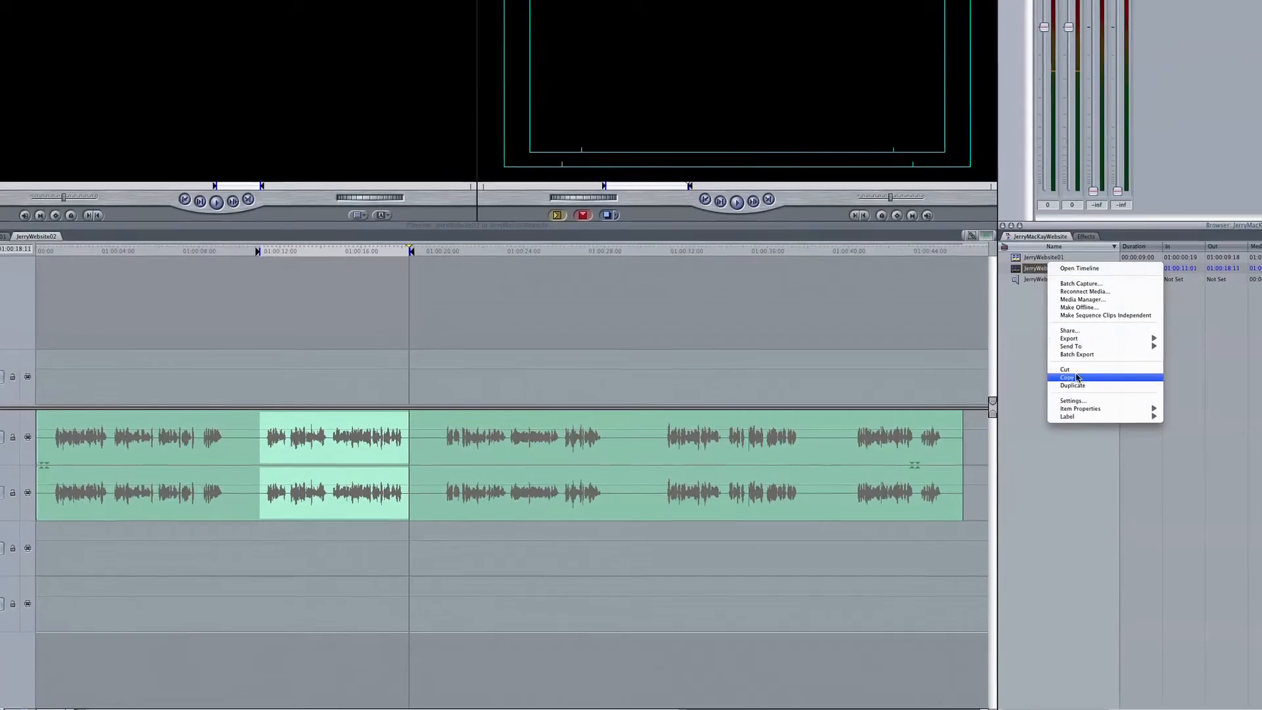
pyautogui.click(1073, 385)
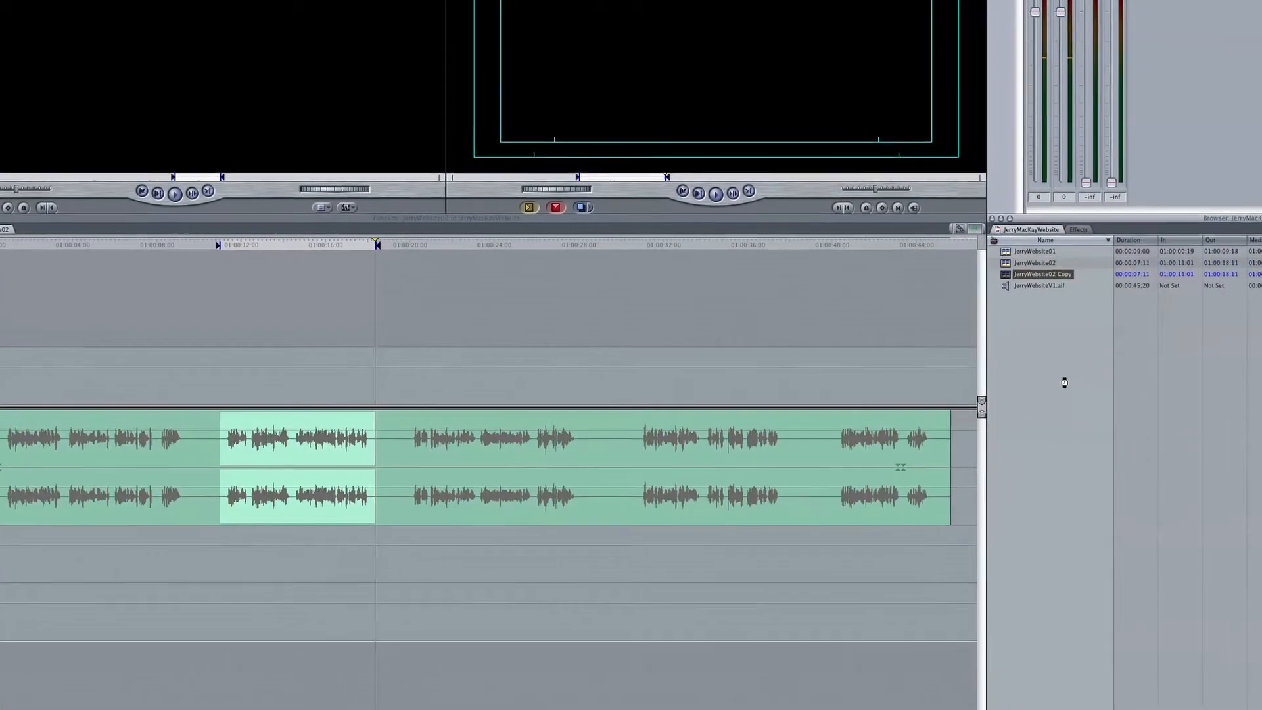
pyautogui.press('Return')
pyautogui.press('Return')
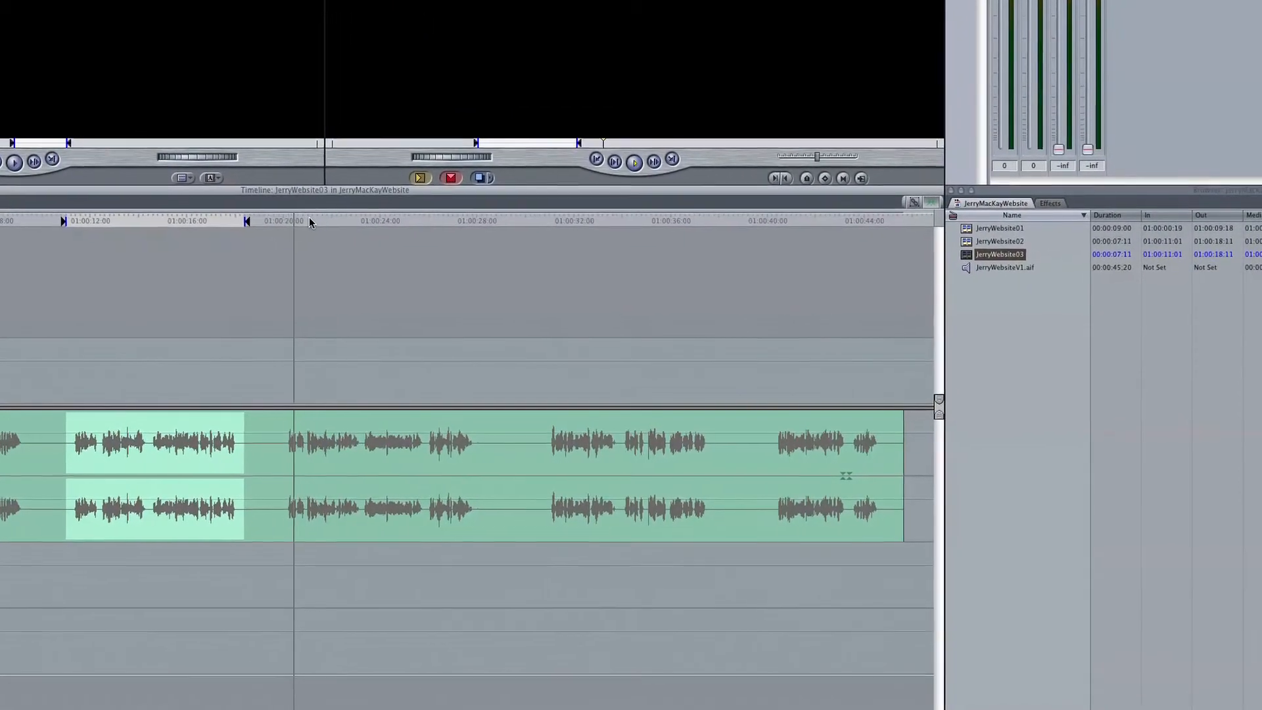
# - Mark the third voiceover passage in JerryWebsite03 with an In point at 01:00:19:26 and an Out point at 01:00:28:04
pyautogui.press('i')
pyautogui.click(406, 208)
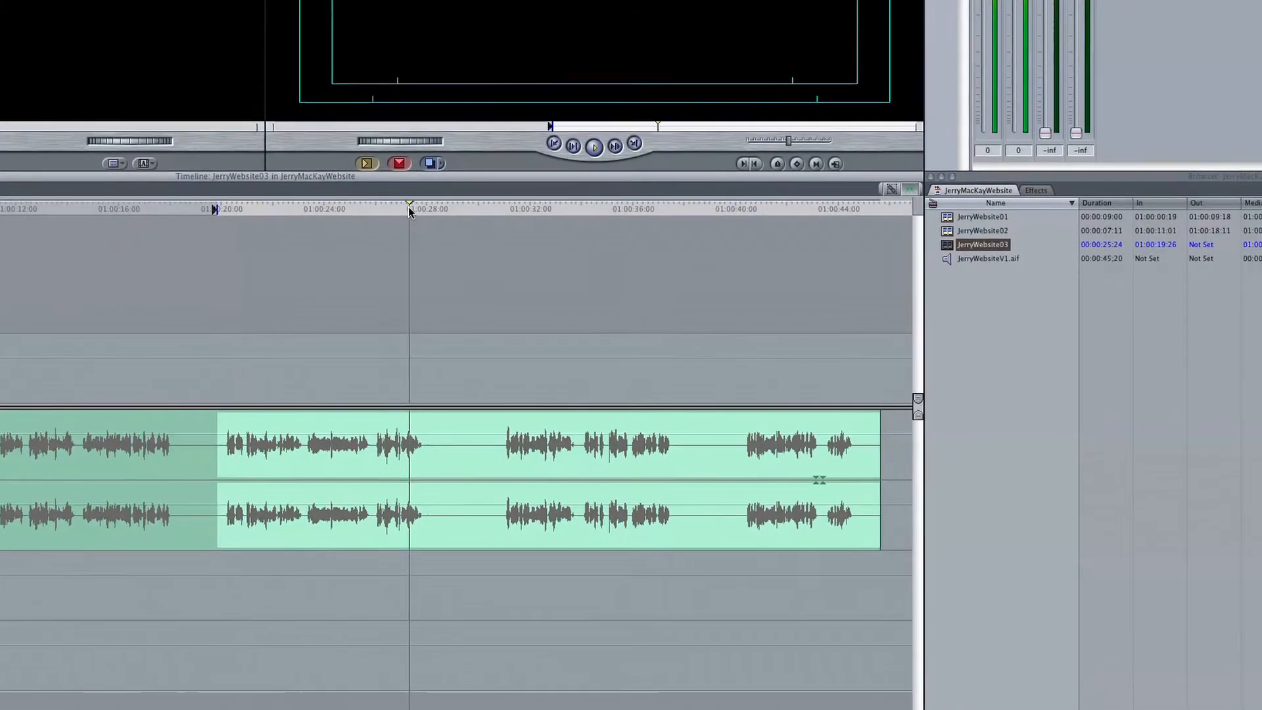
pyautogui.press('o')
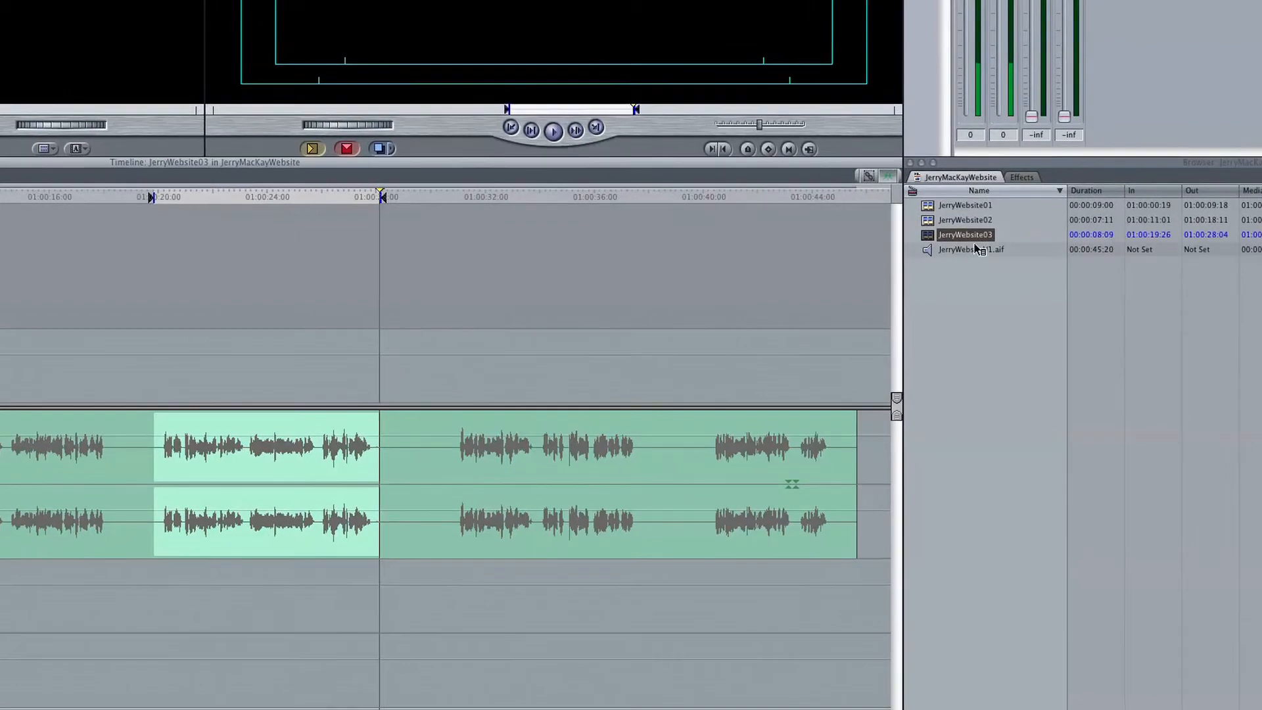
# - Duplicate the JerryWebsite03 sequence, rename the copy JerryWebsite04 and open it in the timeline
pyautogui.rightClick(978, 238)
pyautogui.click(1007, 389)
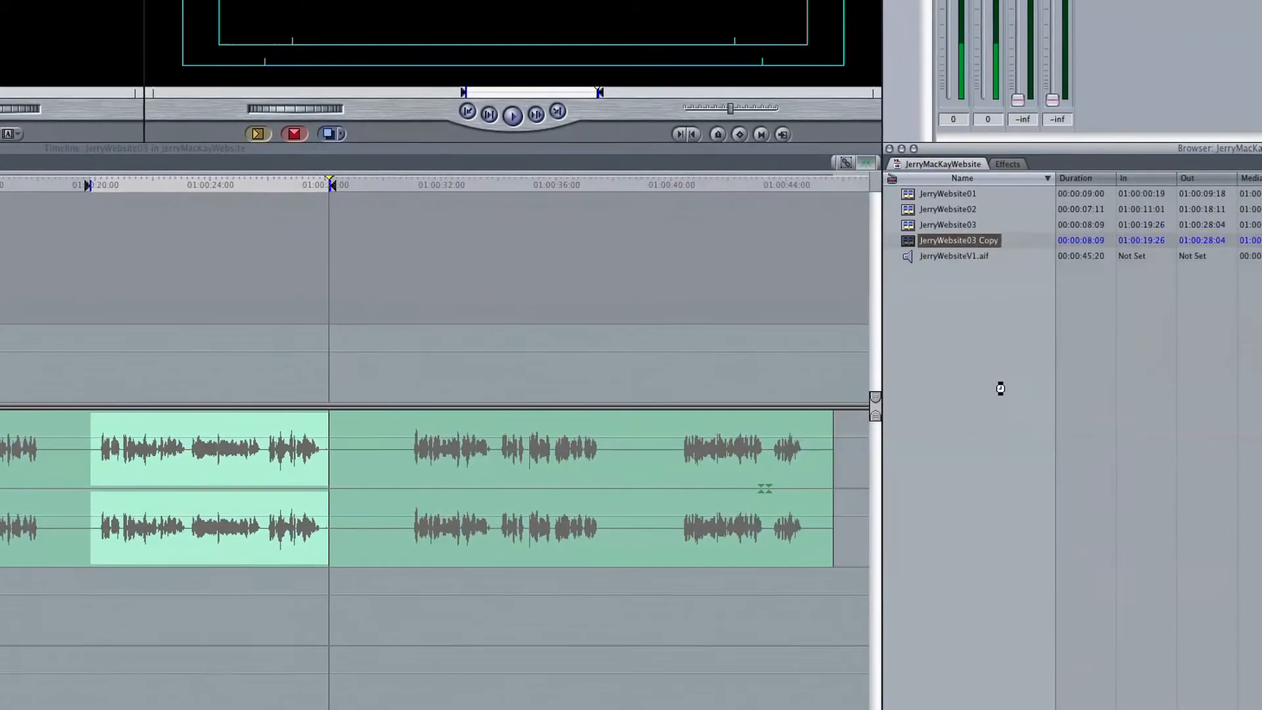
pyautogui.doubleClick(899, 237)
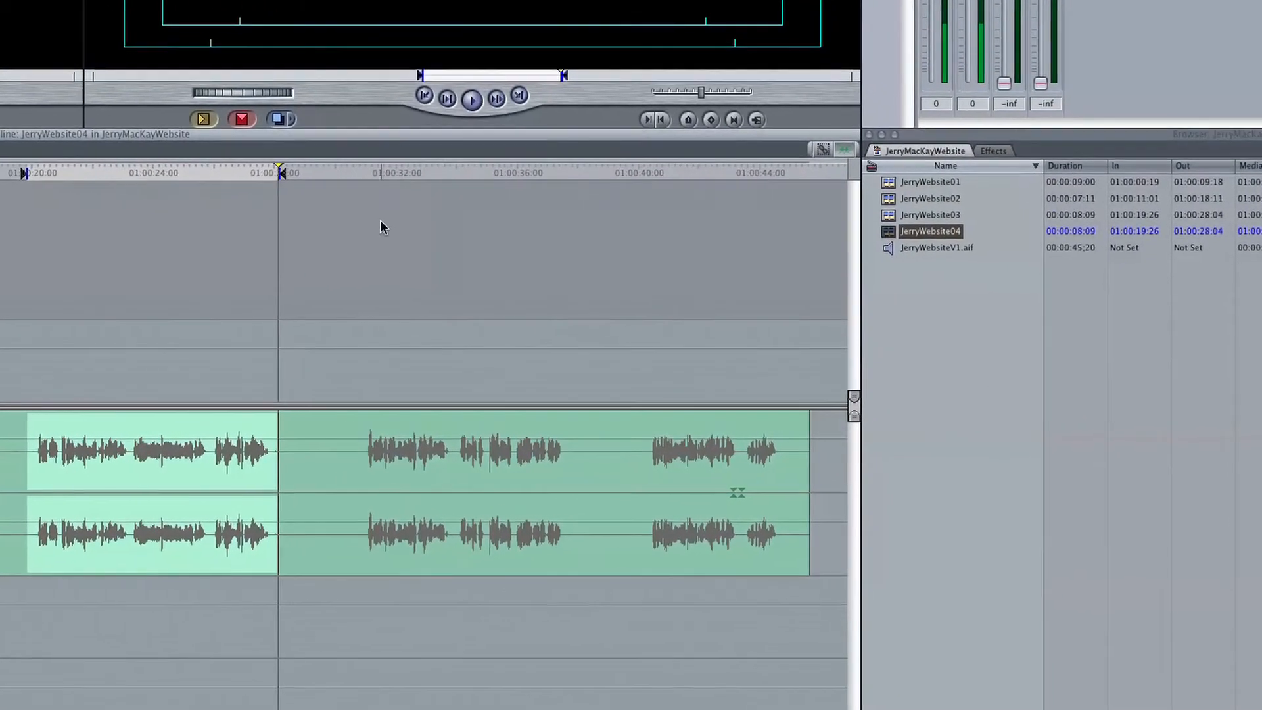
# - Mark the fourth voiceover passage in JerryWebsite04 with an In point at 01:00:30:24 and an Out point at 01:00:37:22
pyautogui.click(395, 176)
pyautogui.press('i')
pyautogui.click(538, 167)
pyautogui.press('o')
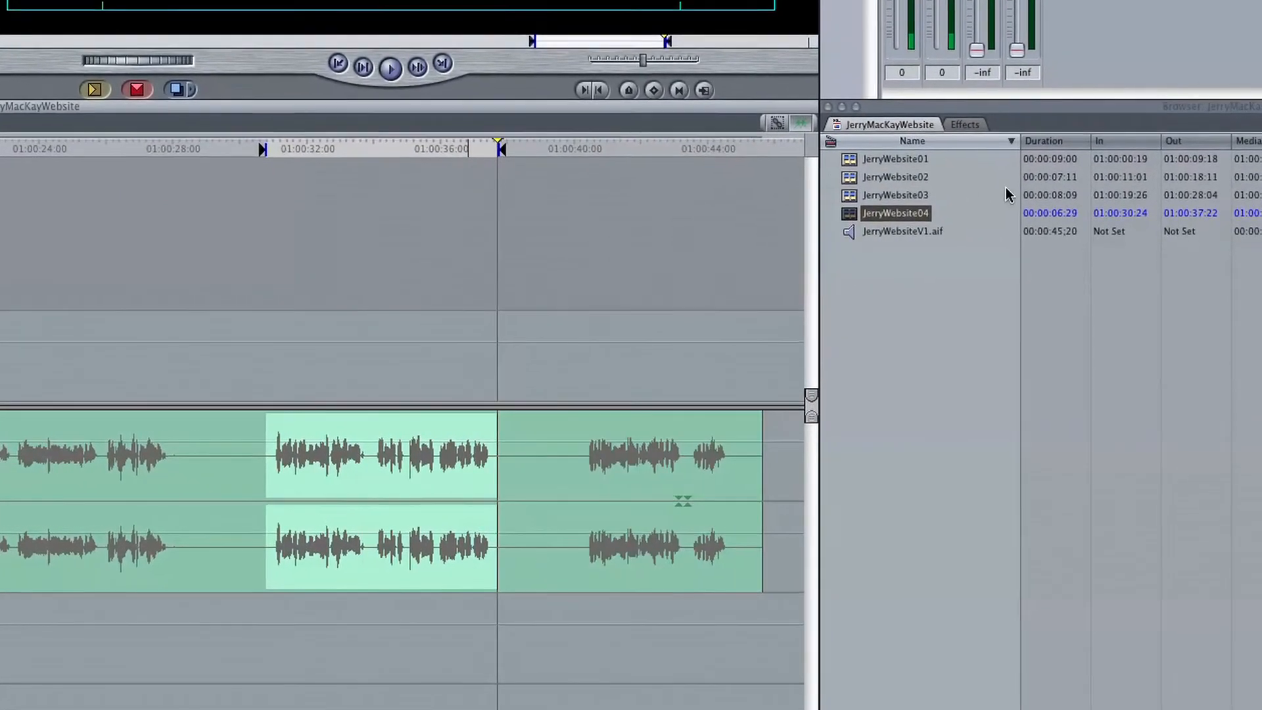
# - Duplicate the JerryWebsite04 sequence, rename the copy JerryWebsite05 and open it in the timeline
pyautogui.rightClick(919, 221)
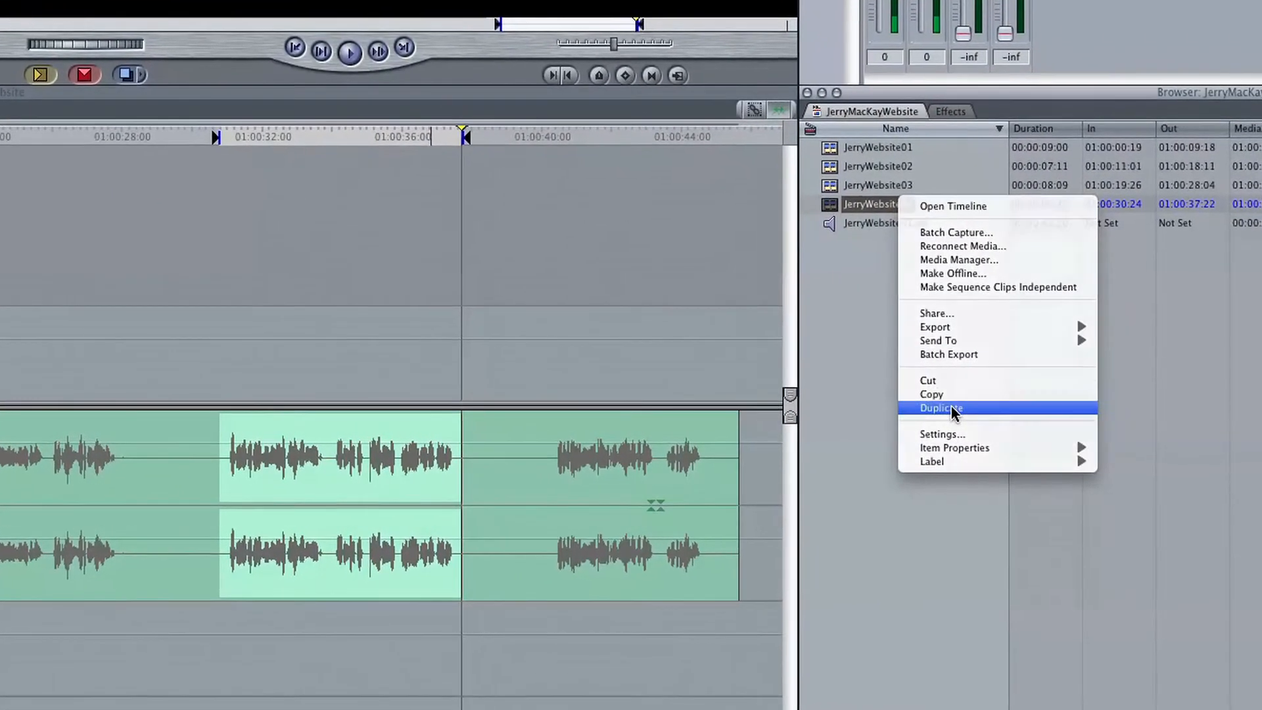
pyautogui.click(952, 407)
pyautogui.write('JerryWebsite05')
pyautogui.press('Return')
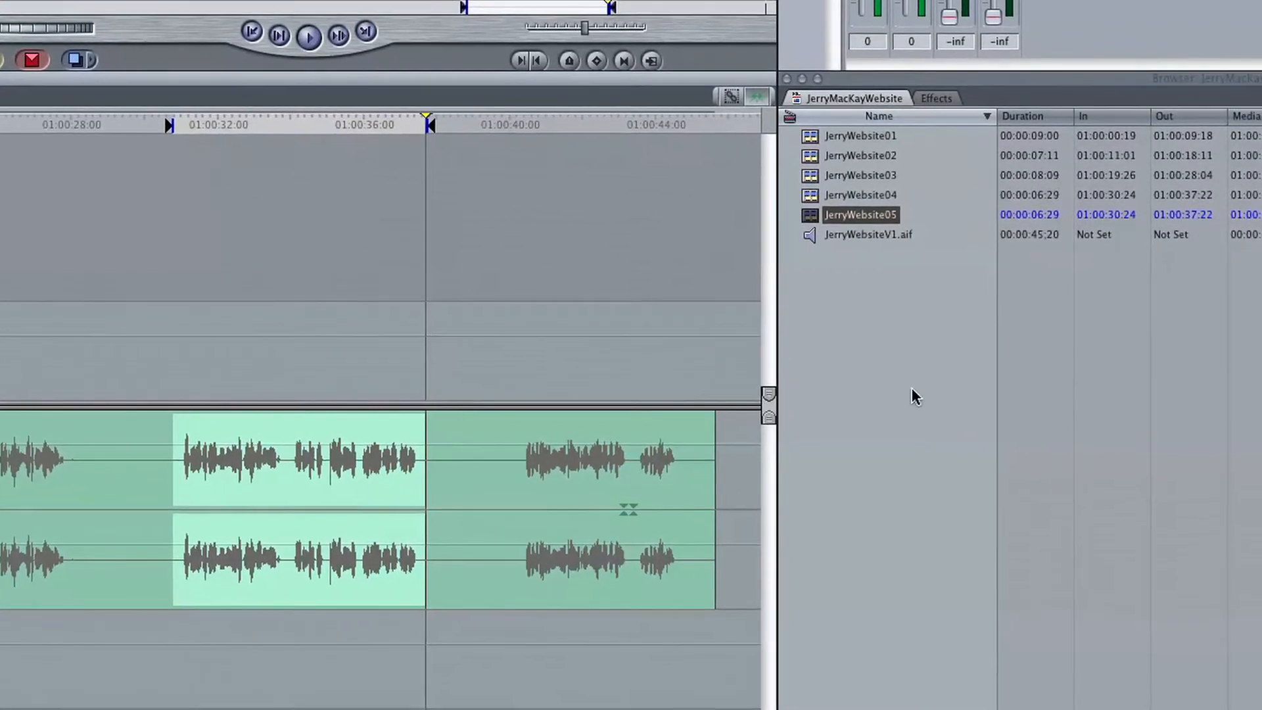
# - Mark the last voiceover passage in JerryWebsite05 with an In point at 01:00:40:05 and an Out point at 01:00:44:26
pyautogui.moveTo(513, 122); pyautogui.dragTo(498, 115)
pyautogui.press('i')
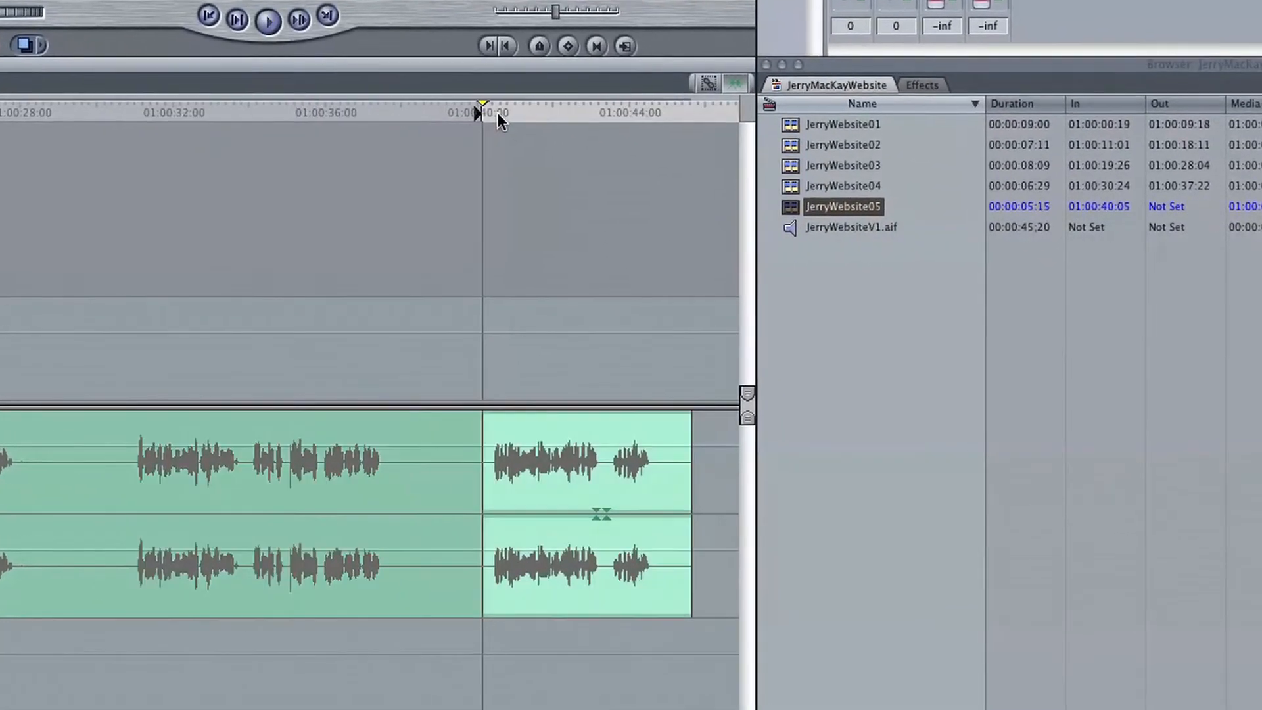
pyautogui.click(630, 105)
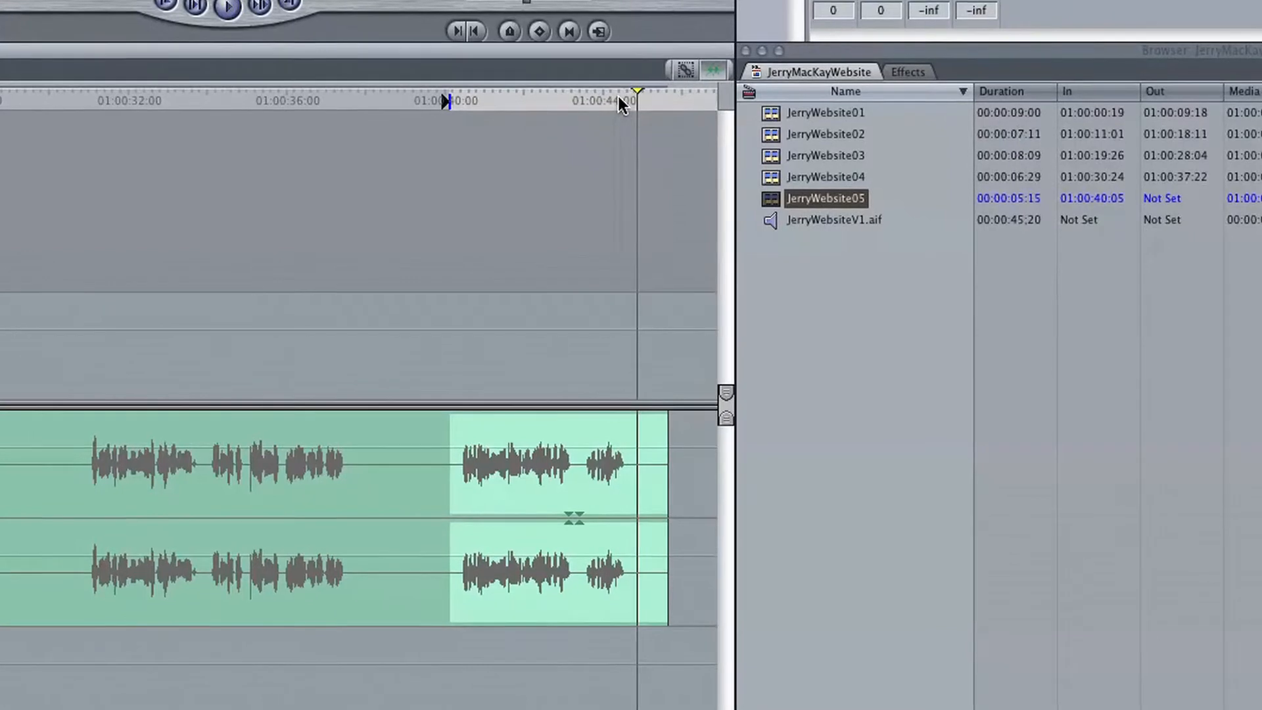
pyautogui.press('o')
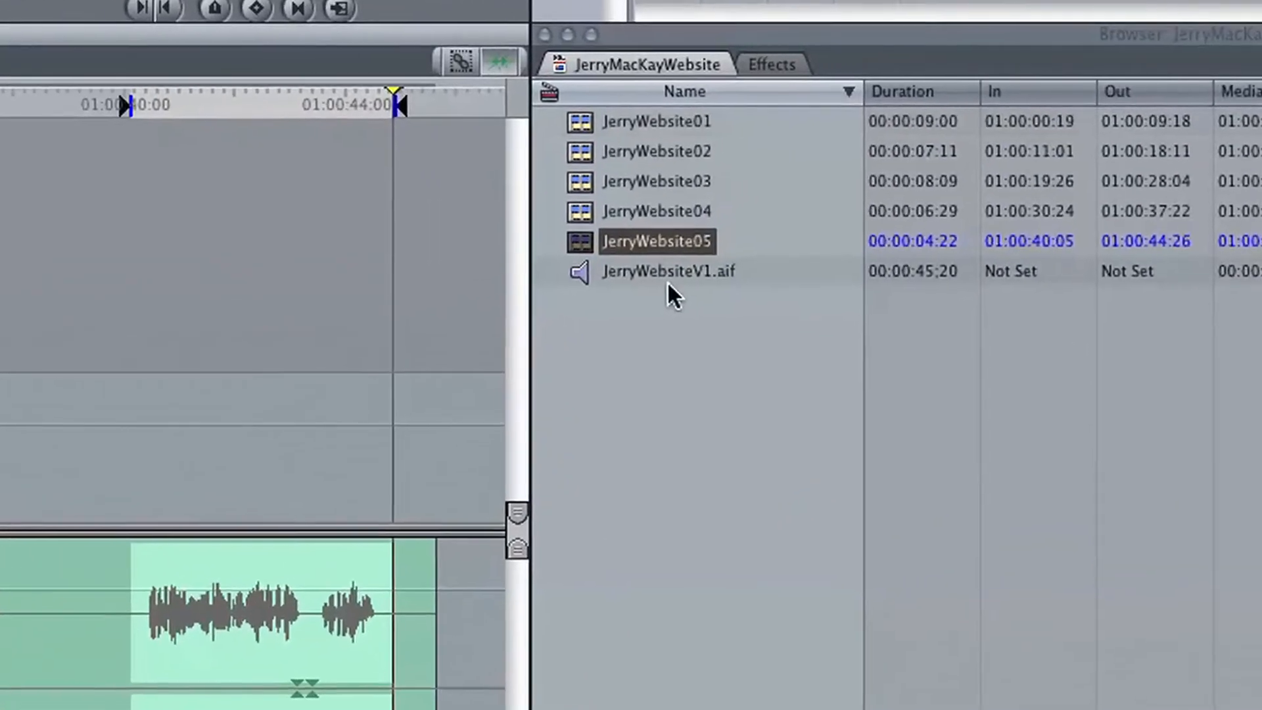
# - Add the sequences JerryWebsite01 through JerryWebsite05 together to the export queue as a Batch Export
pyautogui.click(662, 342)
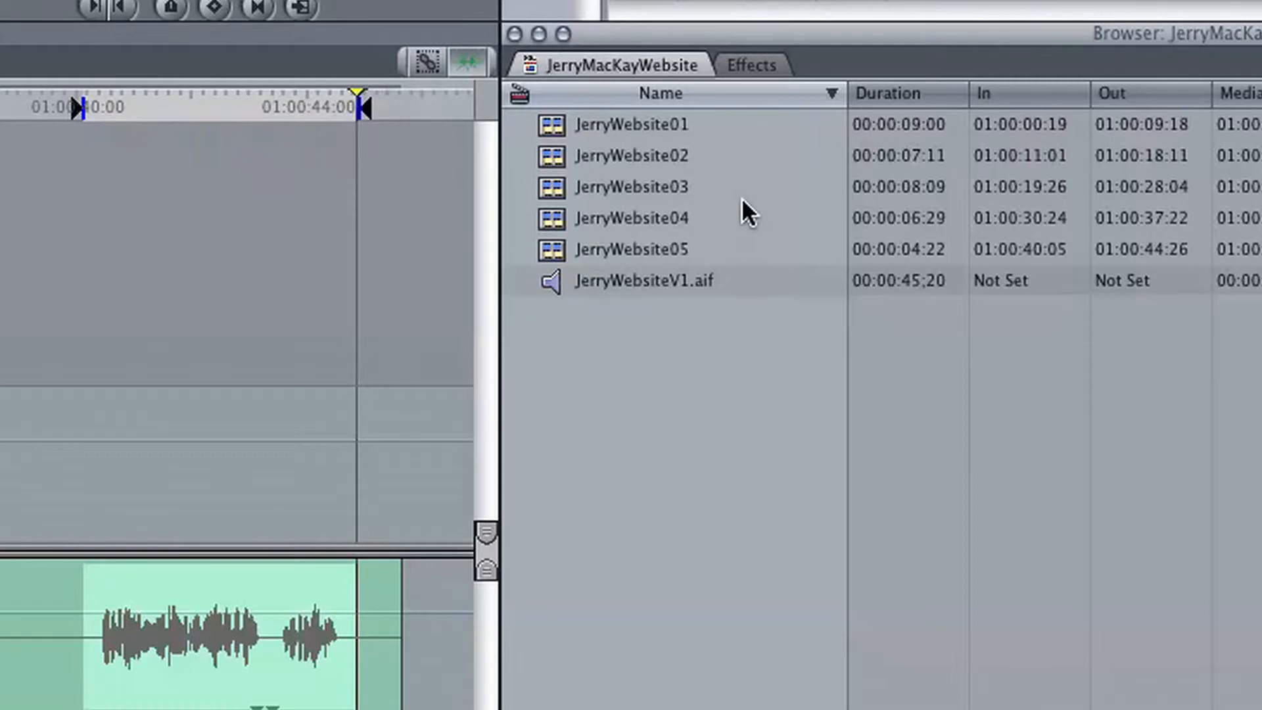
pyautogui.moveTo(770, 118); pyautogui.dragTo(617, 252)
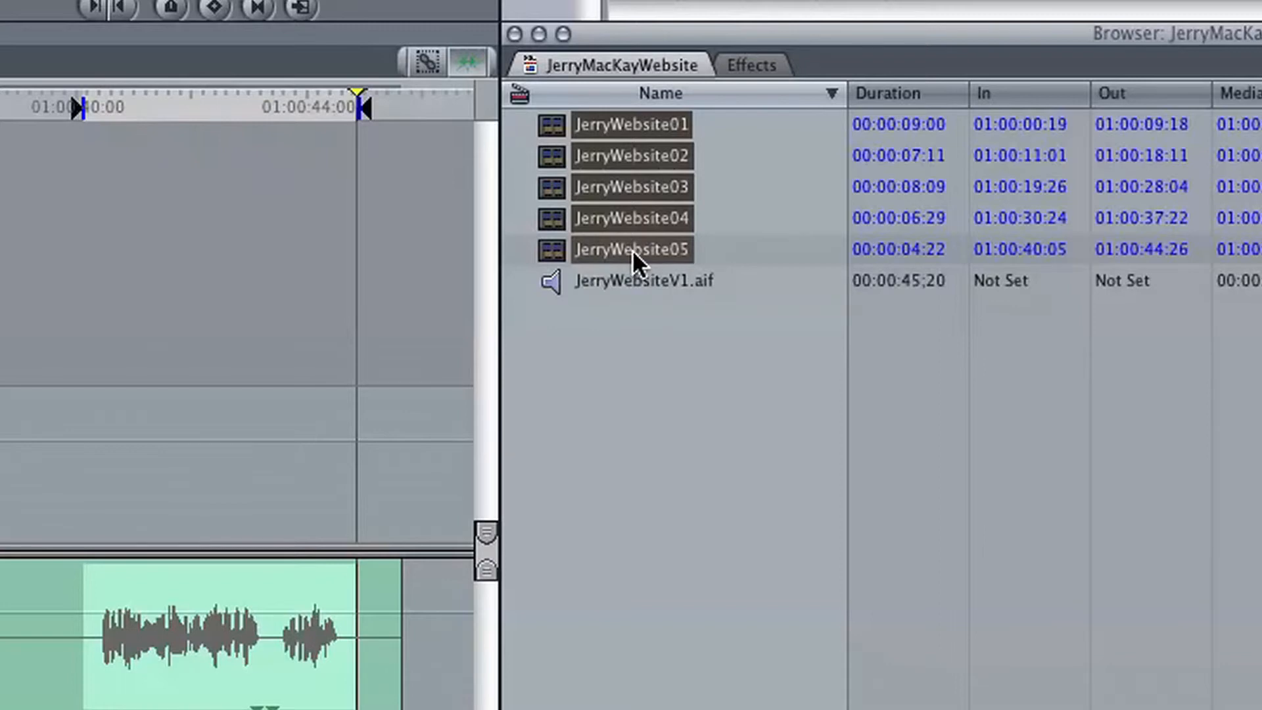
pyautogui.keyDown('ctrl'); pyautogui.click(636, 260); pyautogui.keyUp('ctrl')
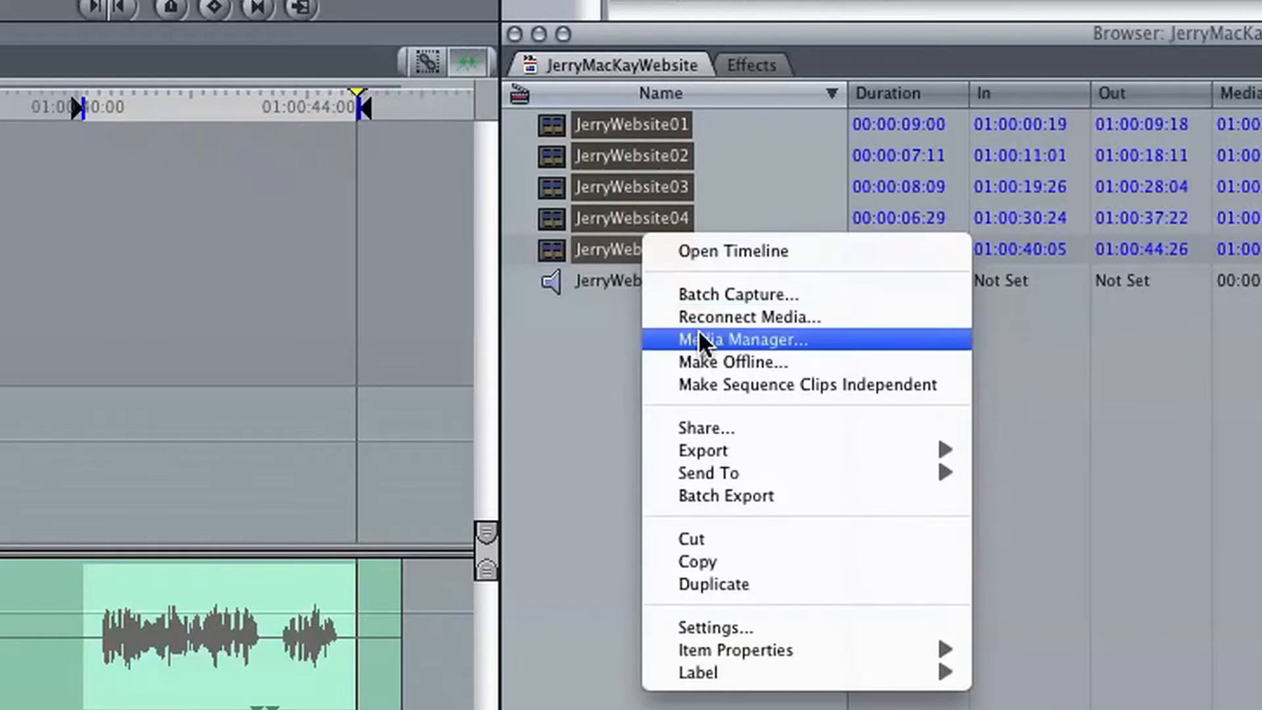
pyautogui.click(735, 501)
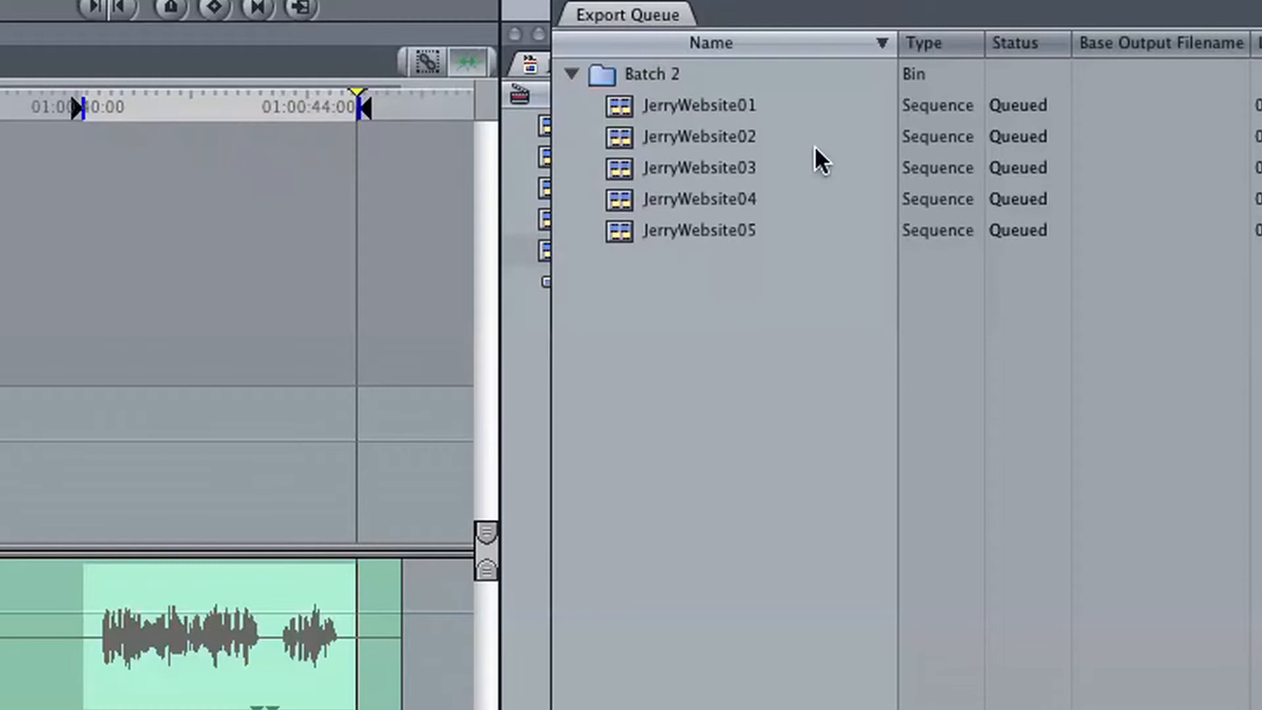
# - Set the export destination of the five queued sequences to the Masters folder inside the voiceovers project folder under CurrentProjects
pyautogui.moveTo(801, 110); pyautogui.dragTo(710, 231)
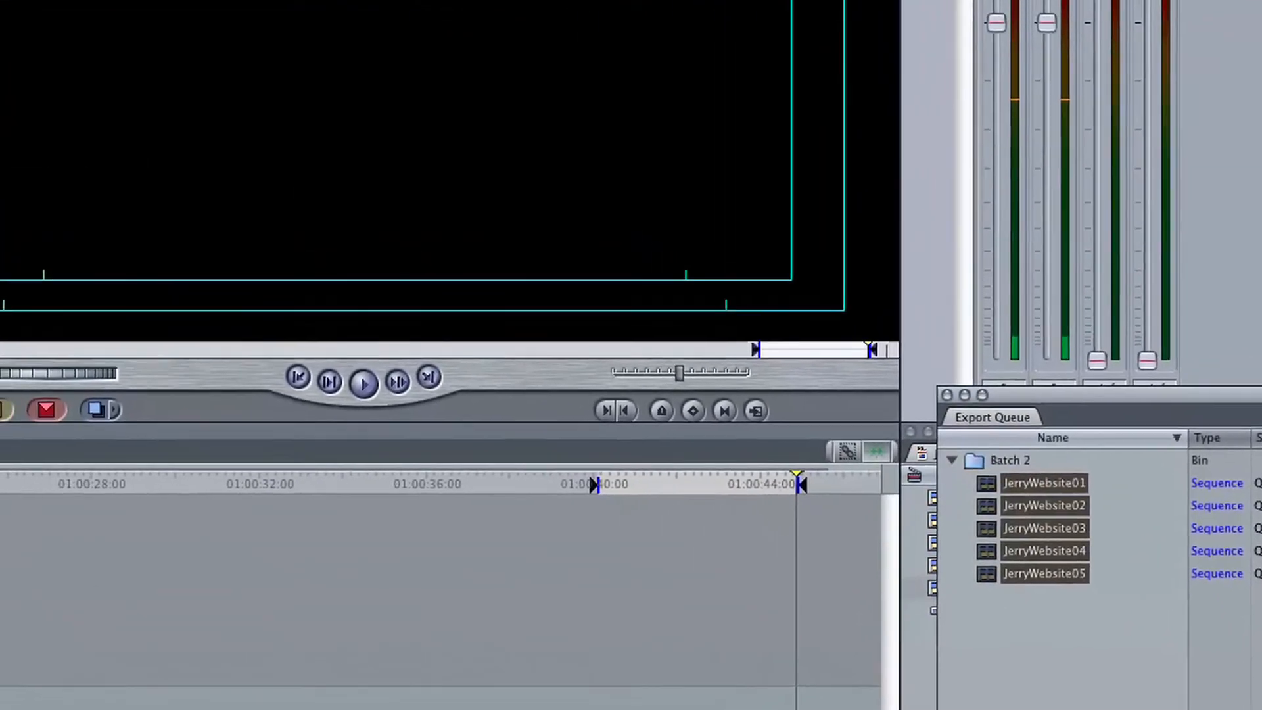
pyautogui.click(1249, 704)
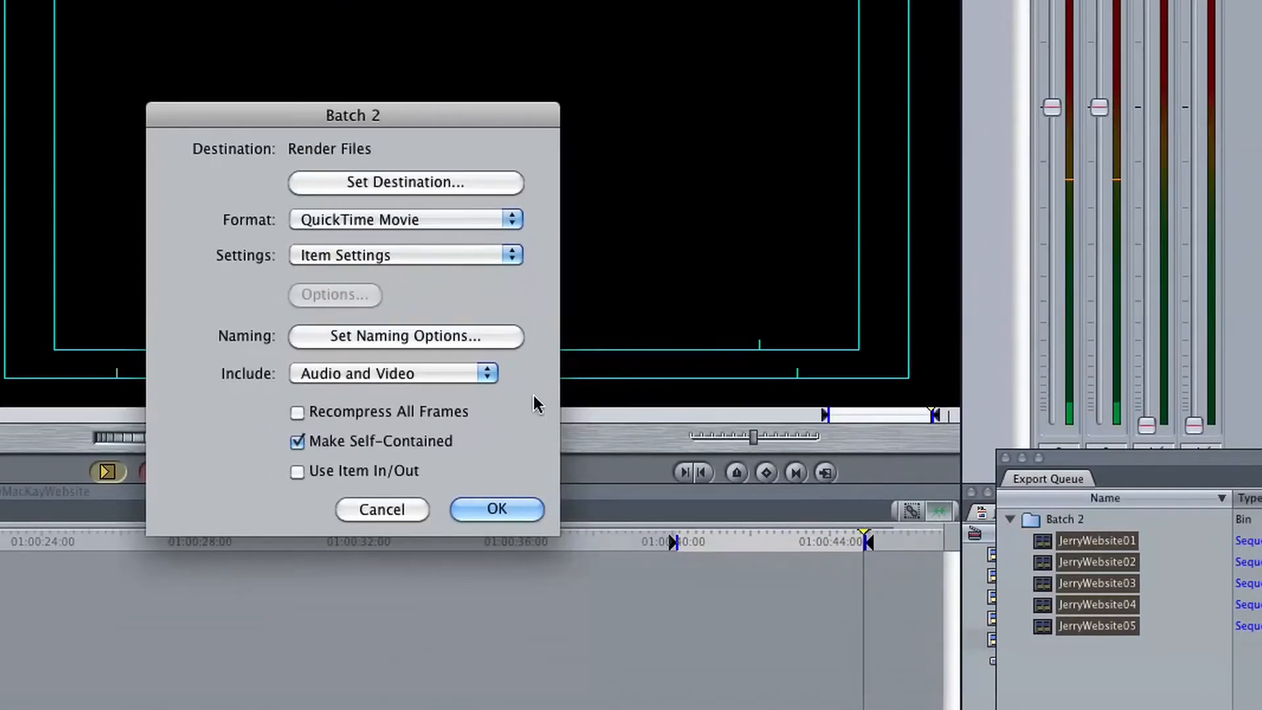
pyautogui.click(366, 183)
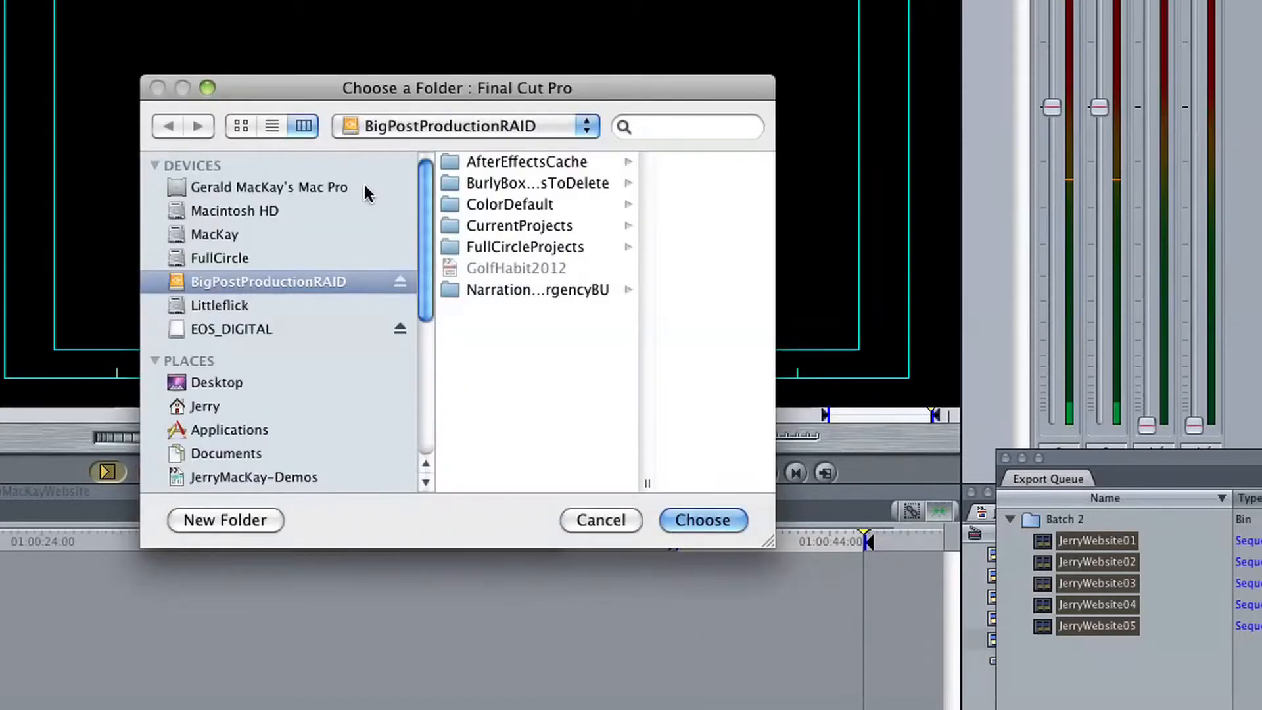
pyautogui.click(499, 226)
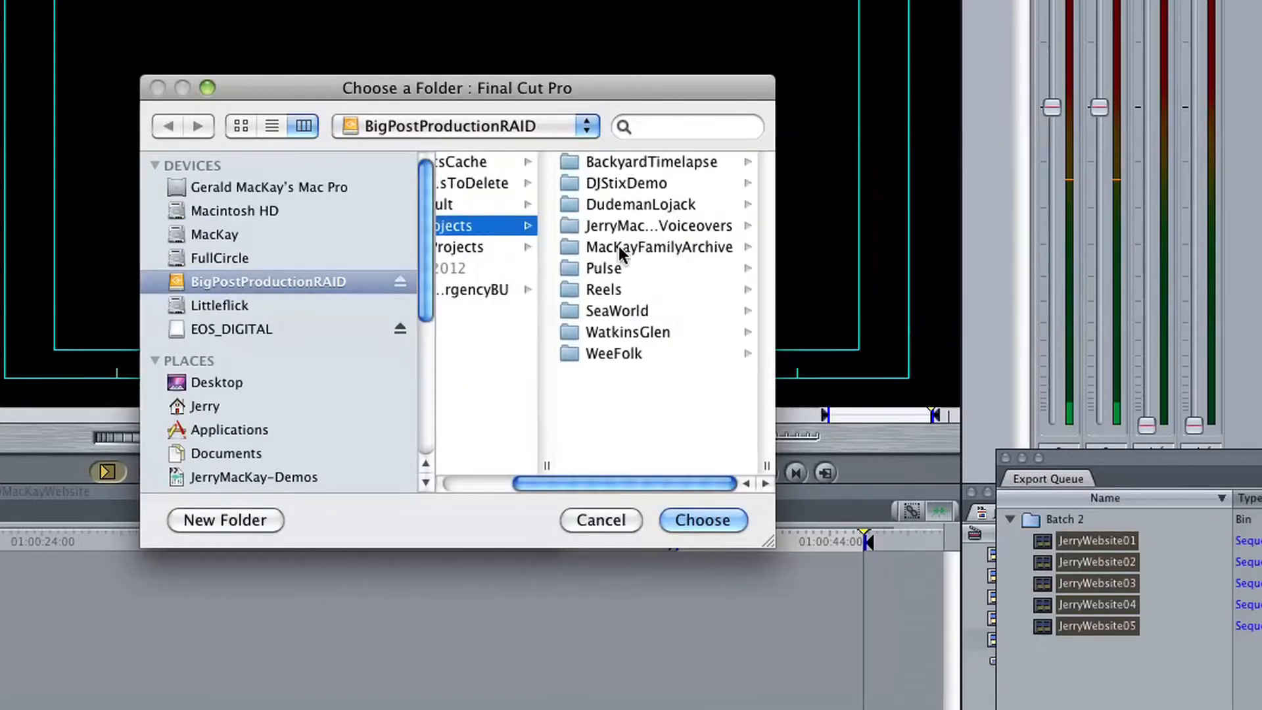
pyautogui.click(651, 228)
pyautogui.click(615, 248)
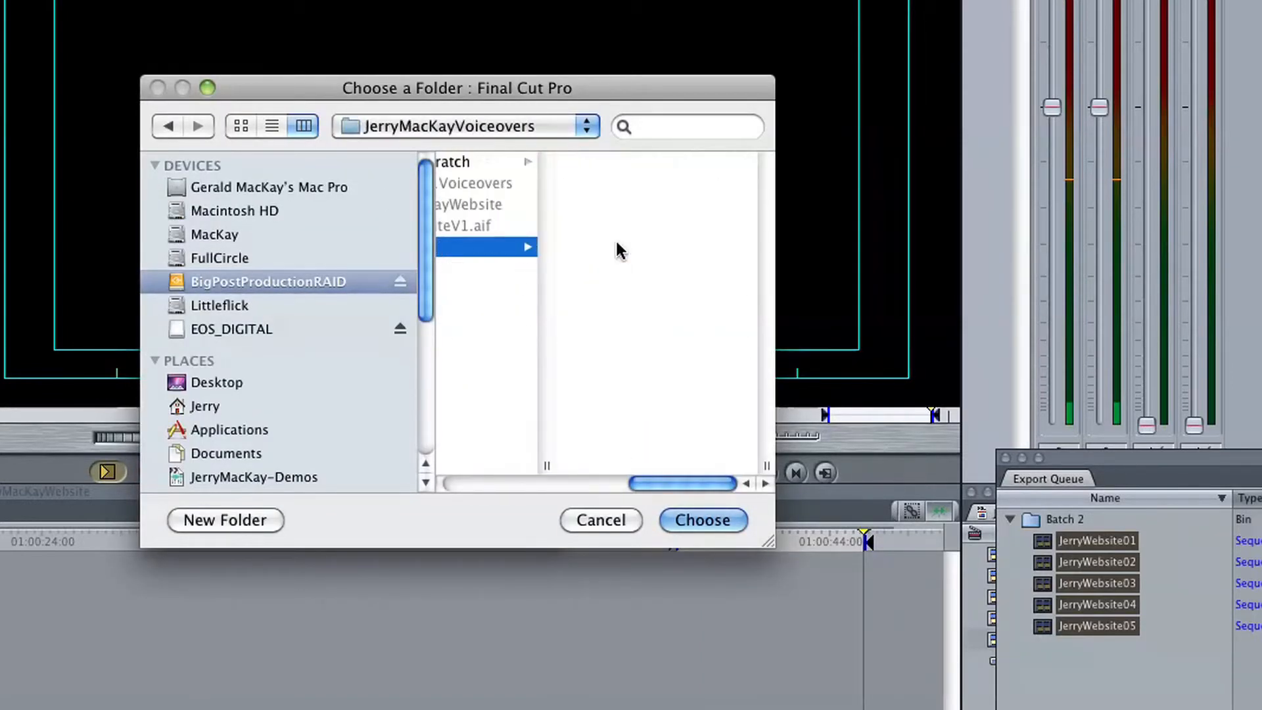
pyautogui.click(700, 522)
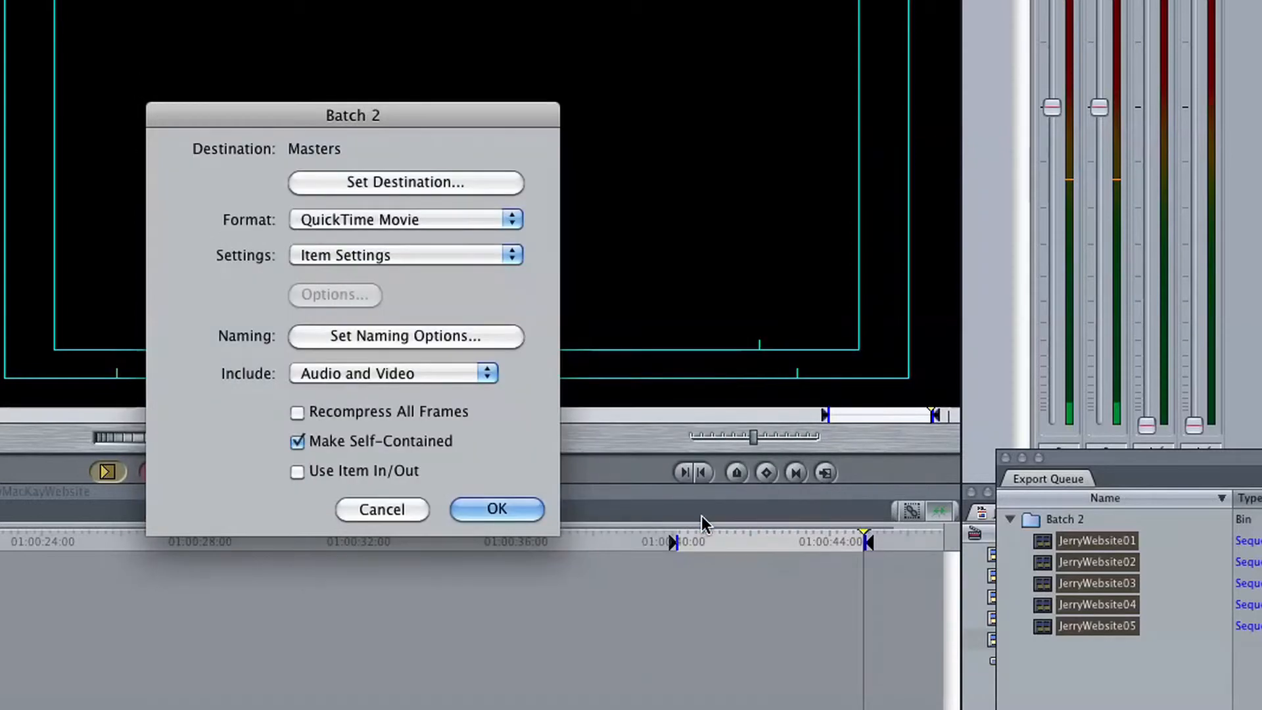
# - Set the batch export format to Wave with the 44.1 kHz 16 bit Mono setting
pyautogui.click(368, 221)
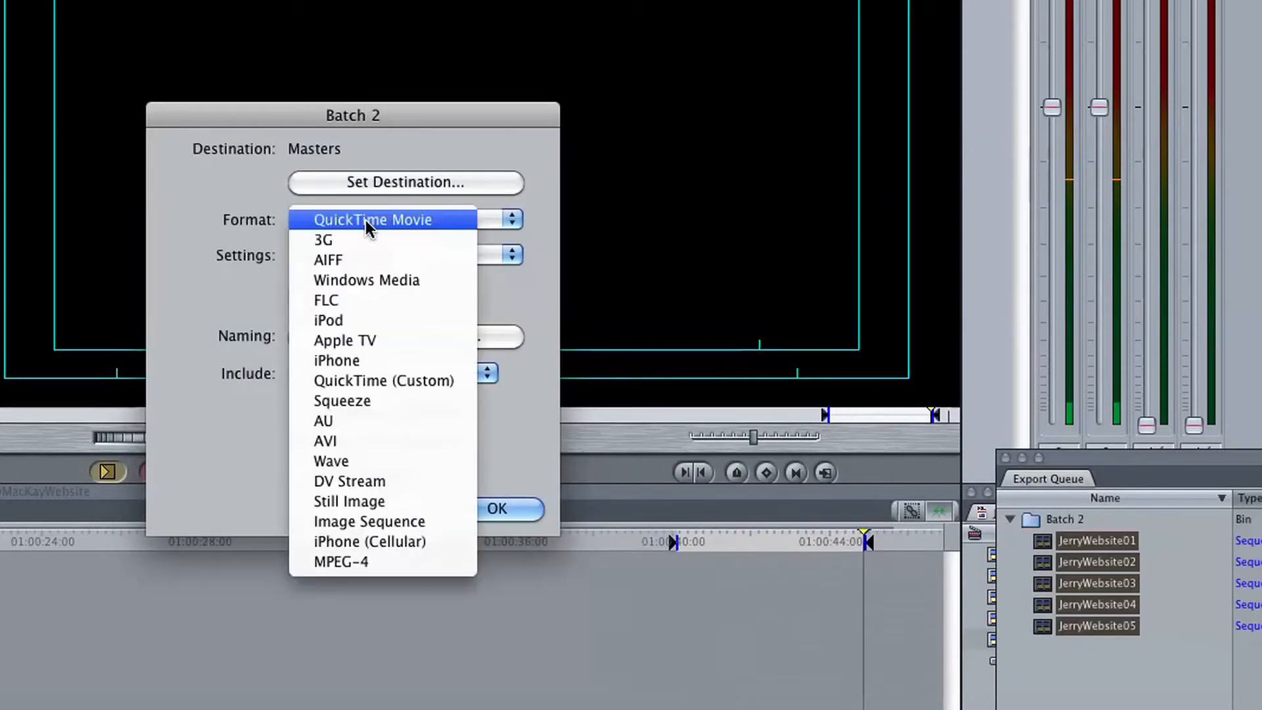
pyautogui.click(343, 461)
pyautogui.click(346, 257)
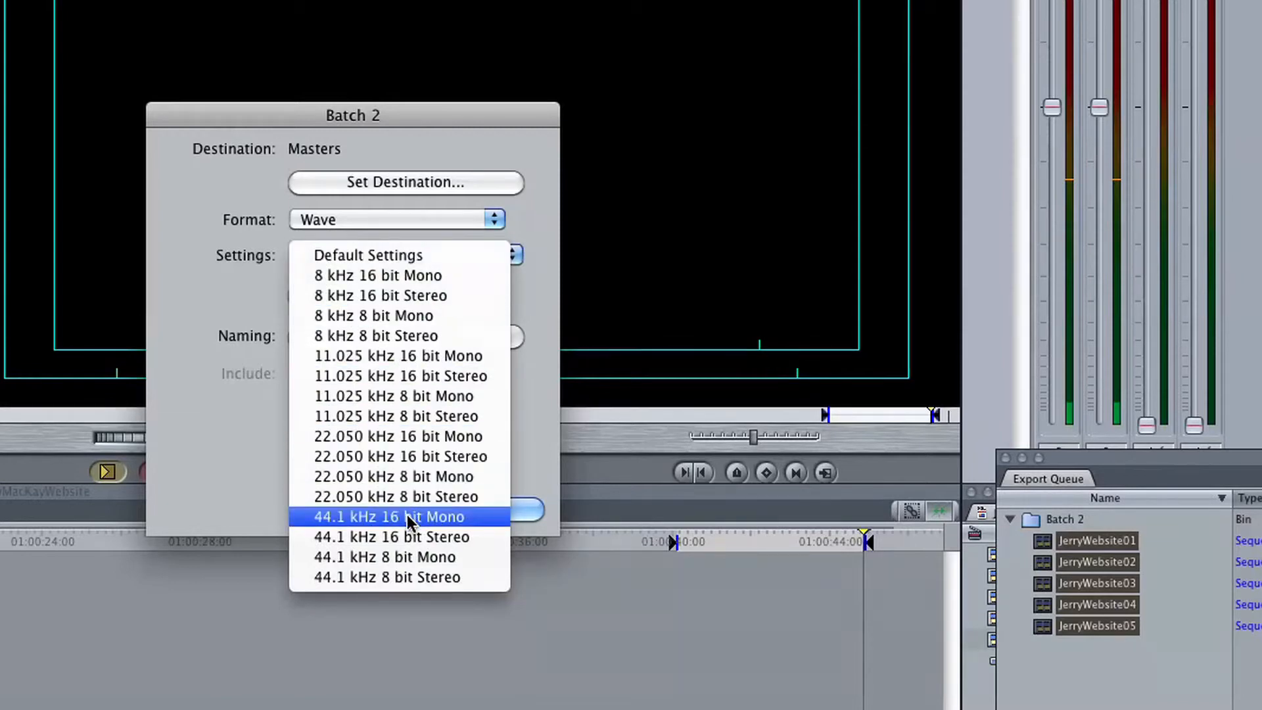
pyautogui.click(375, 519)
# - Set the render quality to Best in the batch's sound settings
pyautogui.click(340, 298)
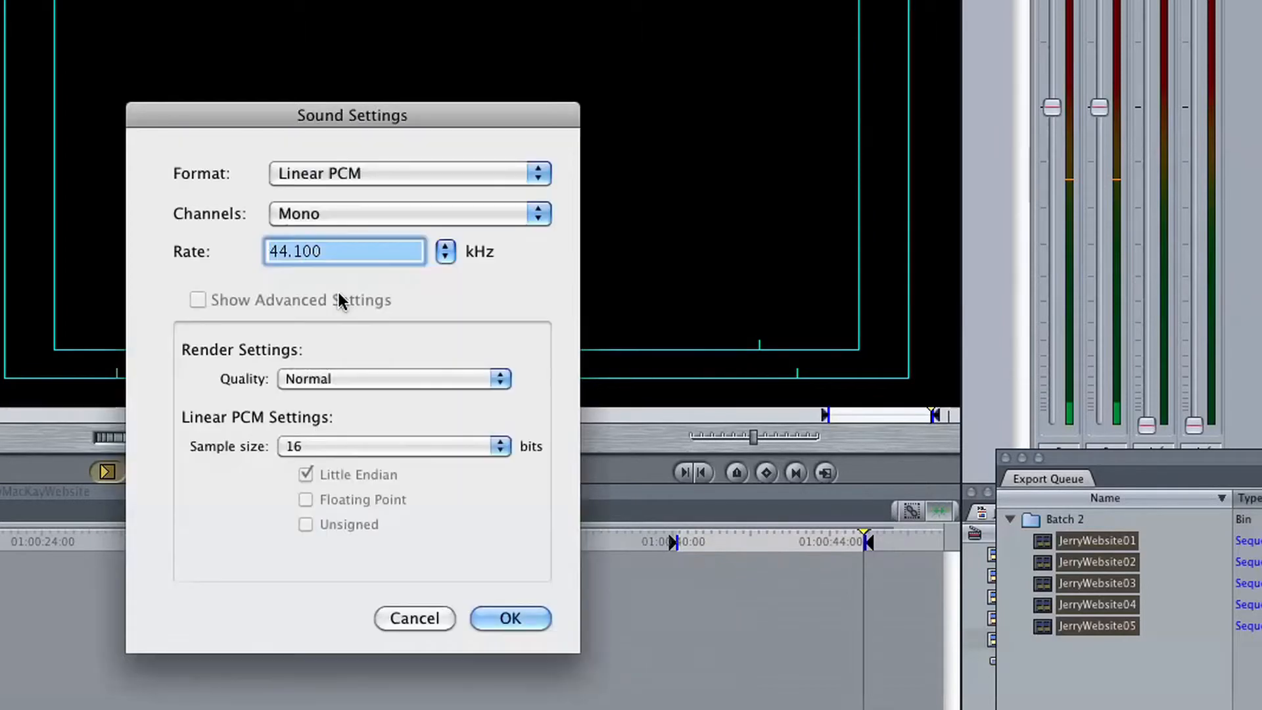
pyautogui.click(329, 380)
pyautogui.click(329, 416)
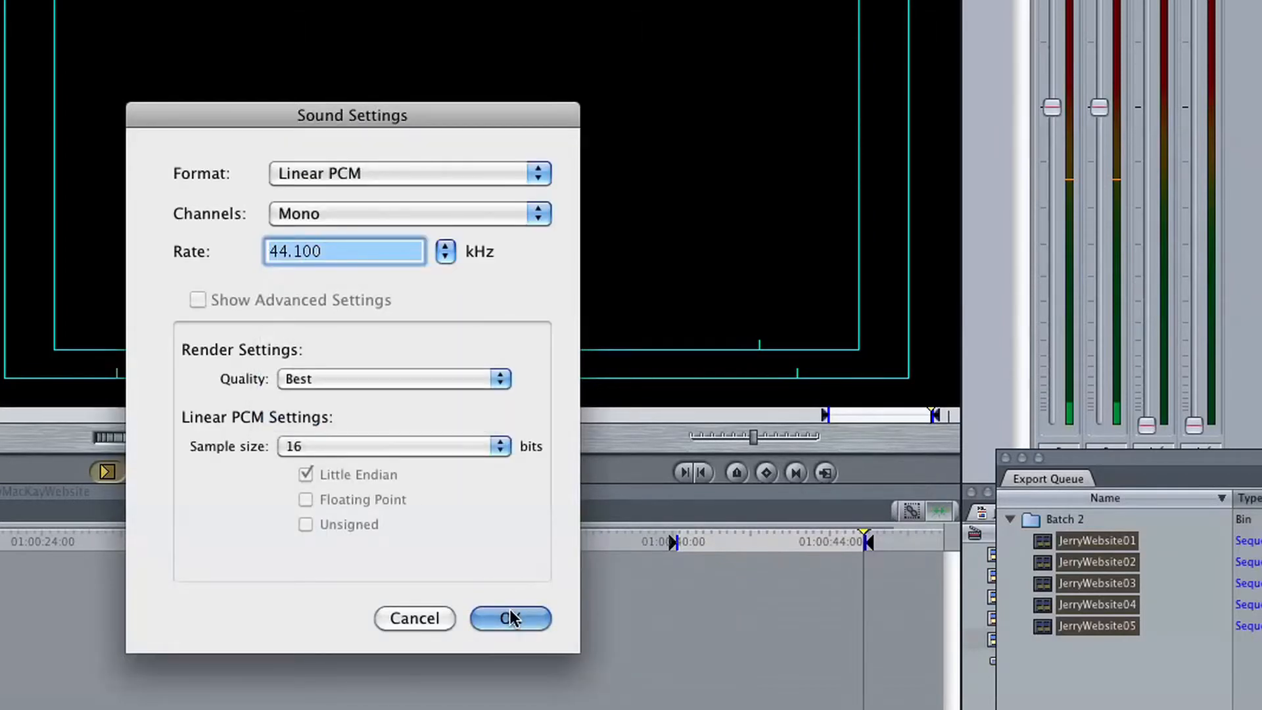
pyautogui.click(511, 619)
# - Add the file type extension to the exported names and make the batch use each item's In/Out points
pyautogui.click(377, 340)
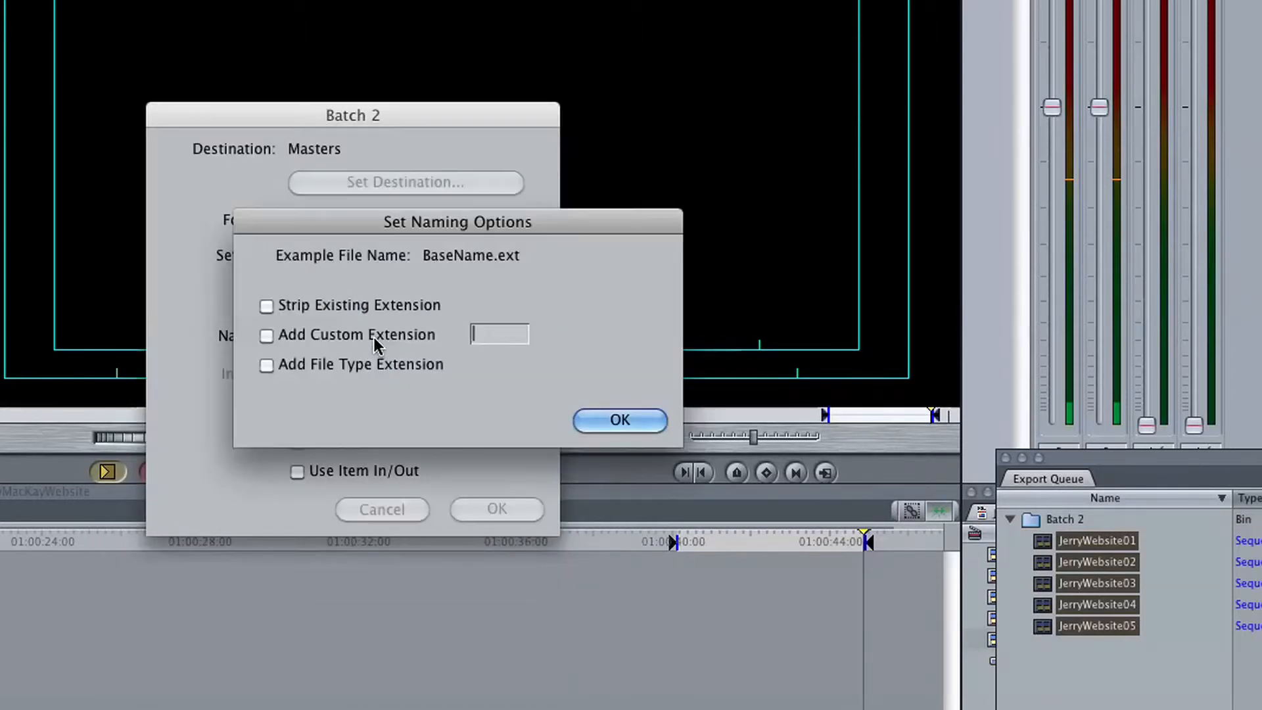
pyautogui.click(266, 367)
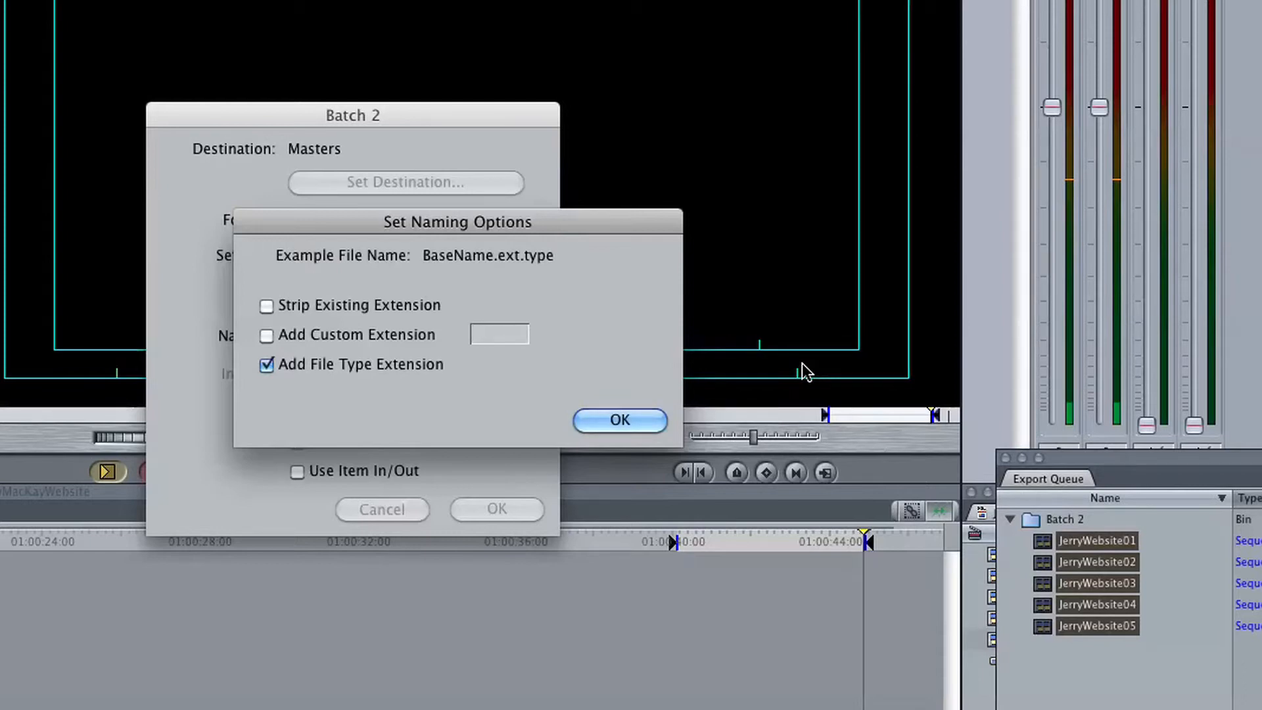
pyautogui.click(626, 423)
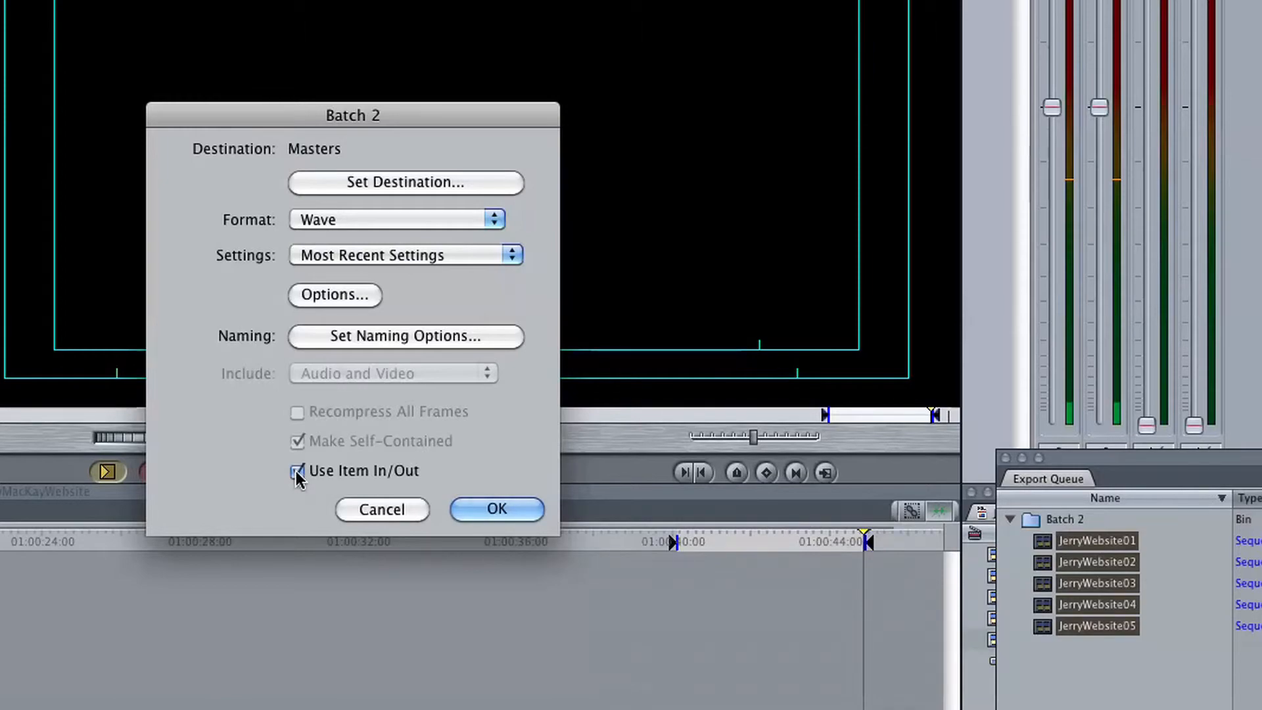
pyautogui.click(497, 509)
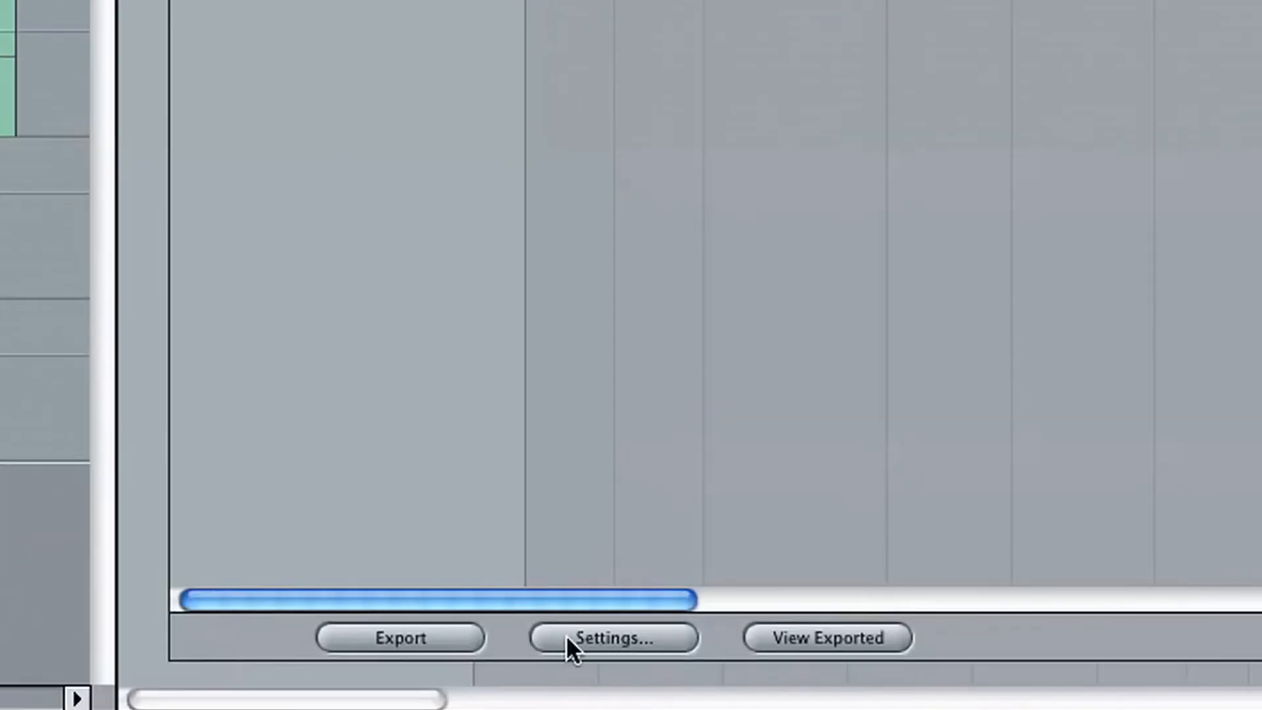
# - Export the queued batch of sequences and switch to the Finder
pyautogui.click(454, 632)
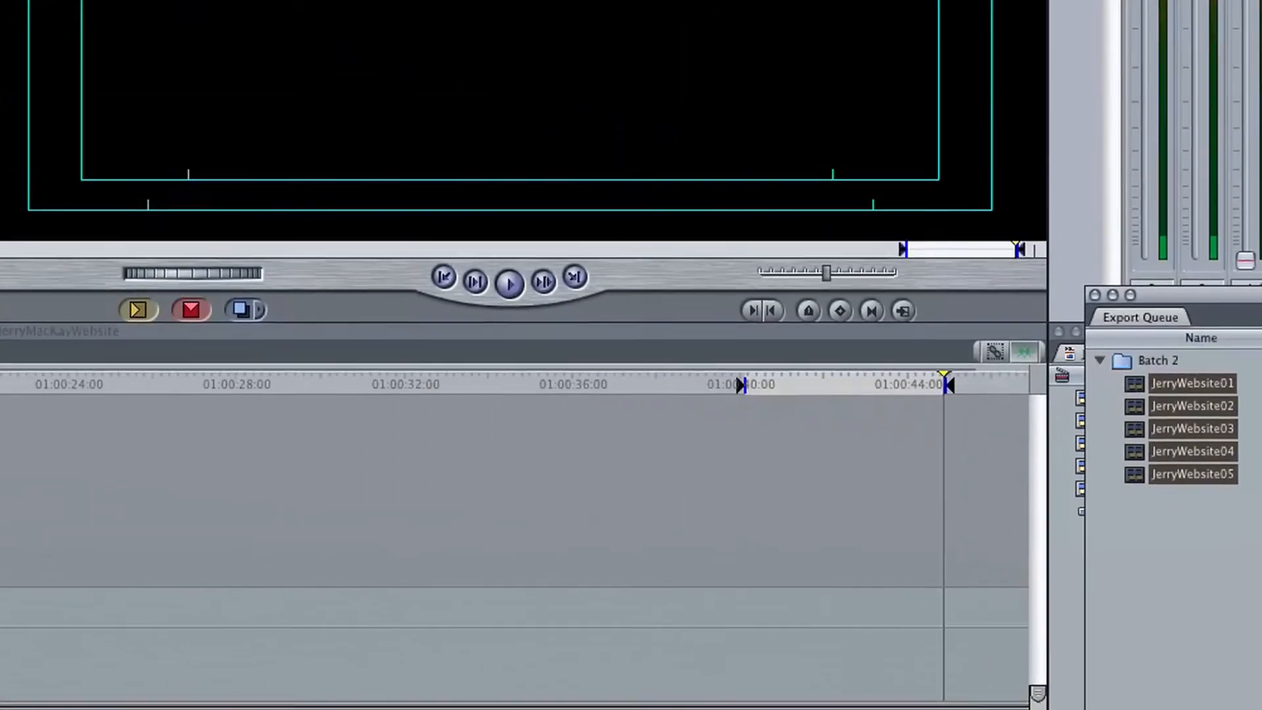
pyautogui.press('super+Tab')
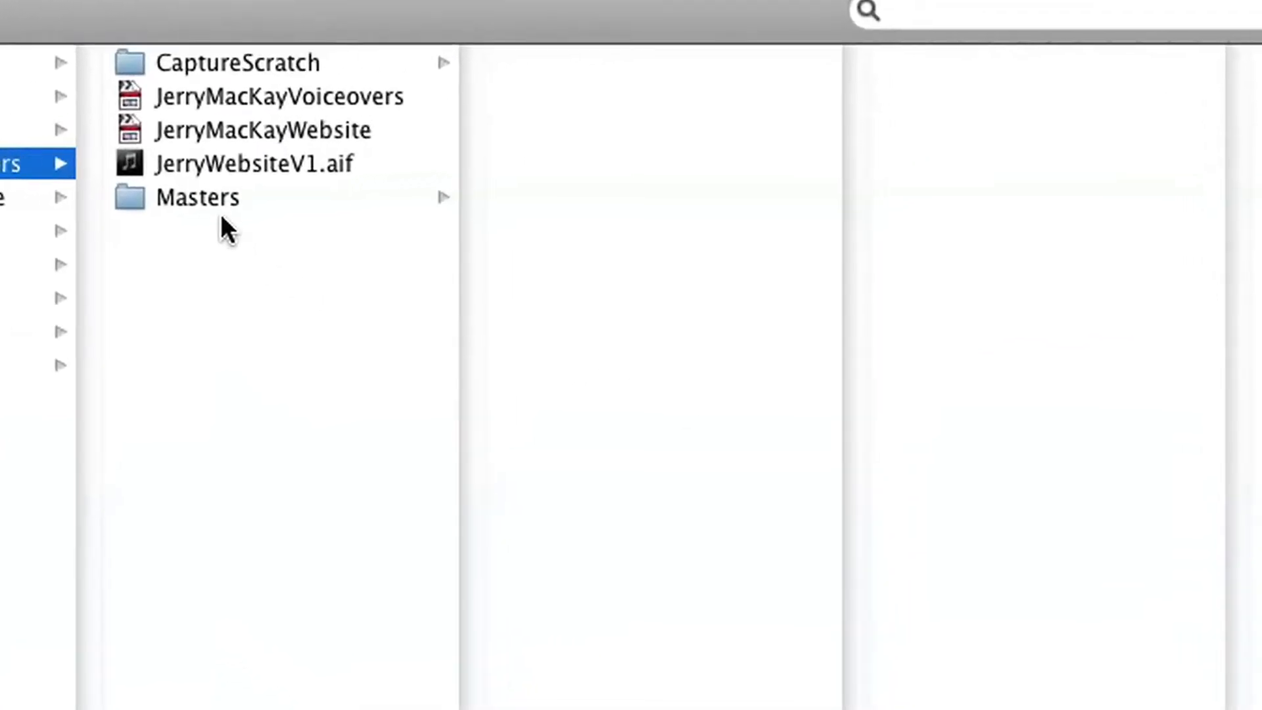
# - Open the Masters folder and examine the exported audio files, including the file details of JerryWebsite02
pyautogui.click(519, 178)
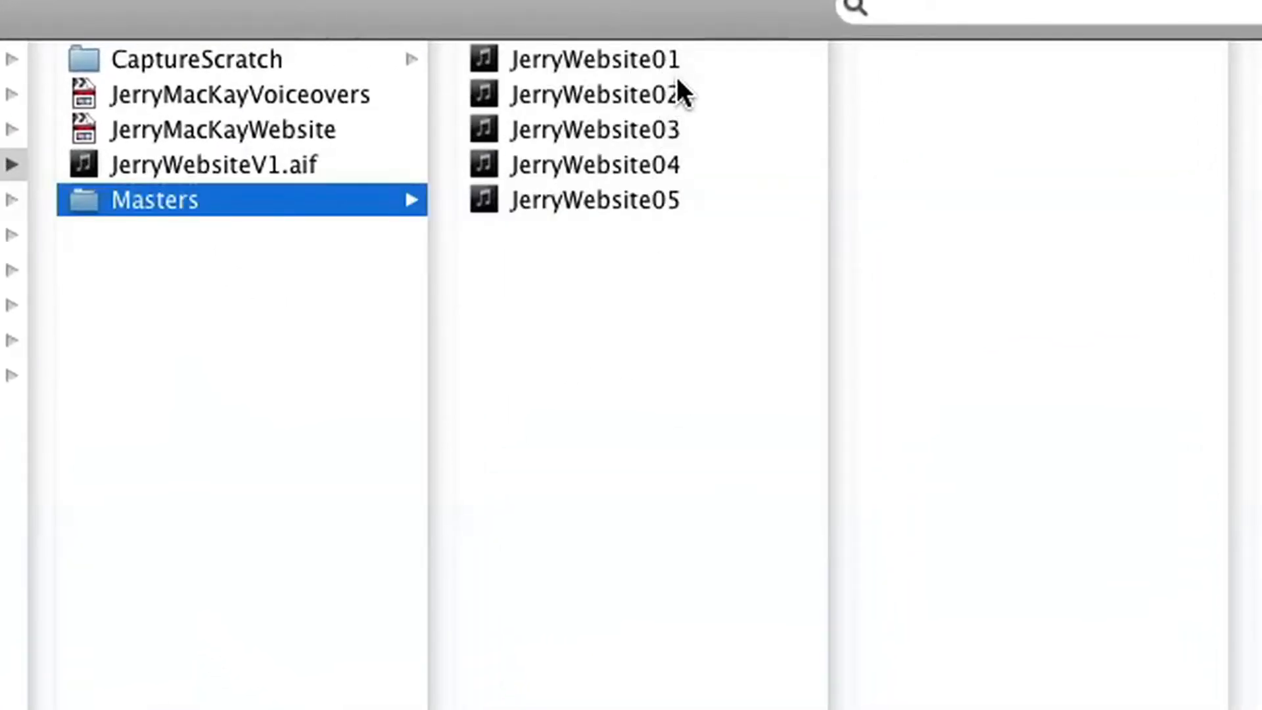
pyautogui.click(677, 94)
pyautogui.click(1049, 176)
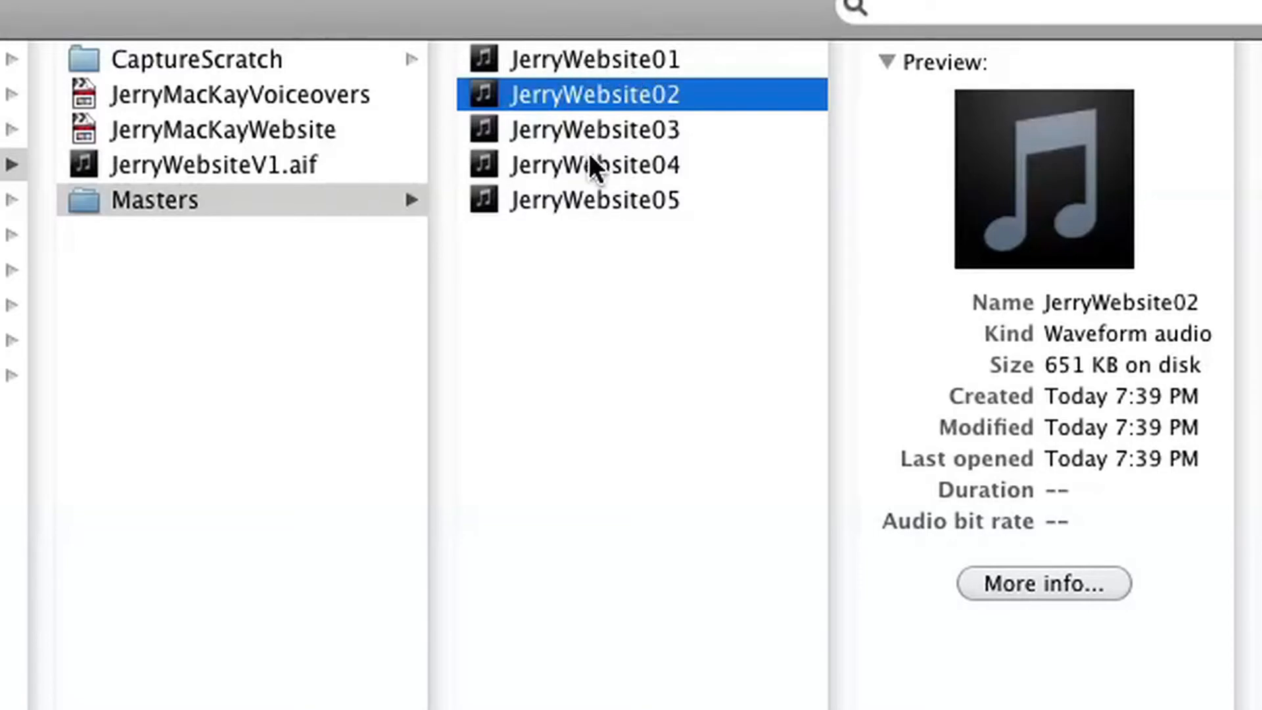
pyautogui.click(601, 392)
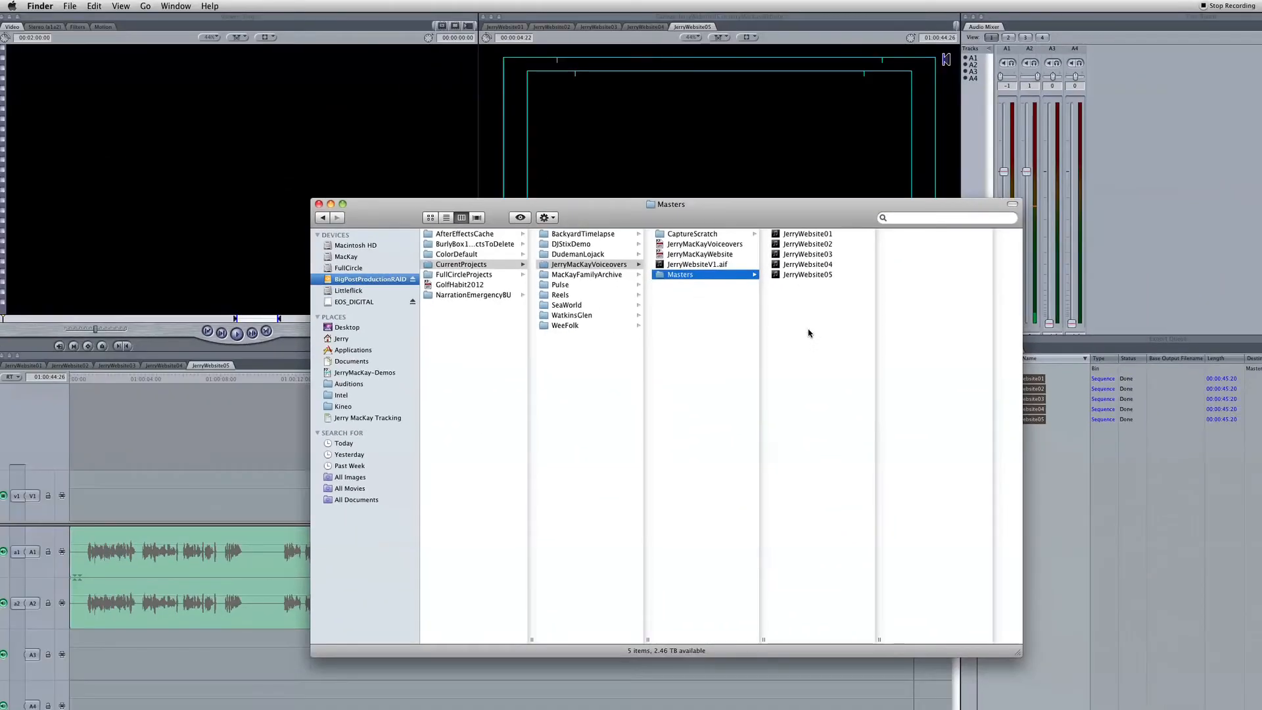
# - Switch to Final Cut Pro and close the current website project
pyautogui.press('super+Tab')
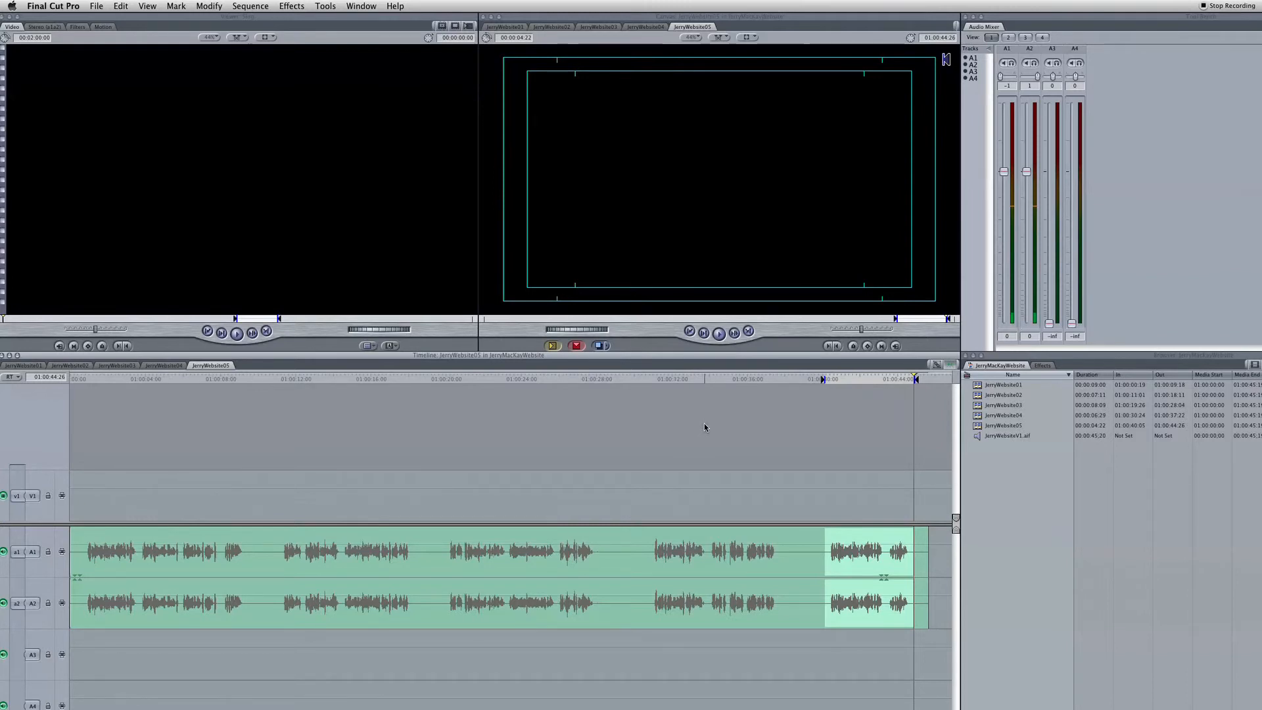
pyautogui.click(97, 7)
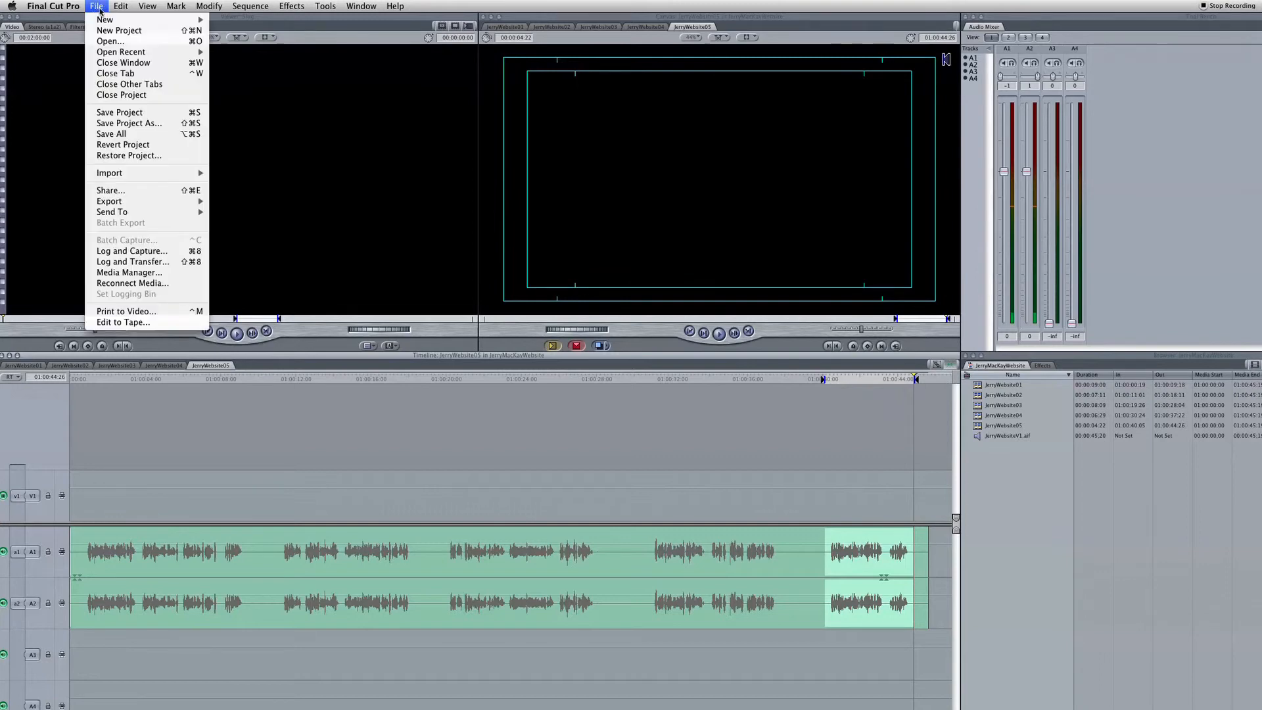
pyautogui.click(126, 96)
pyautogui.click(801, 290)
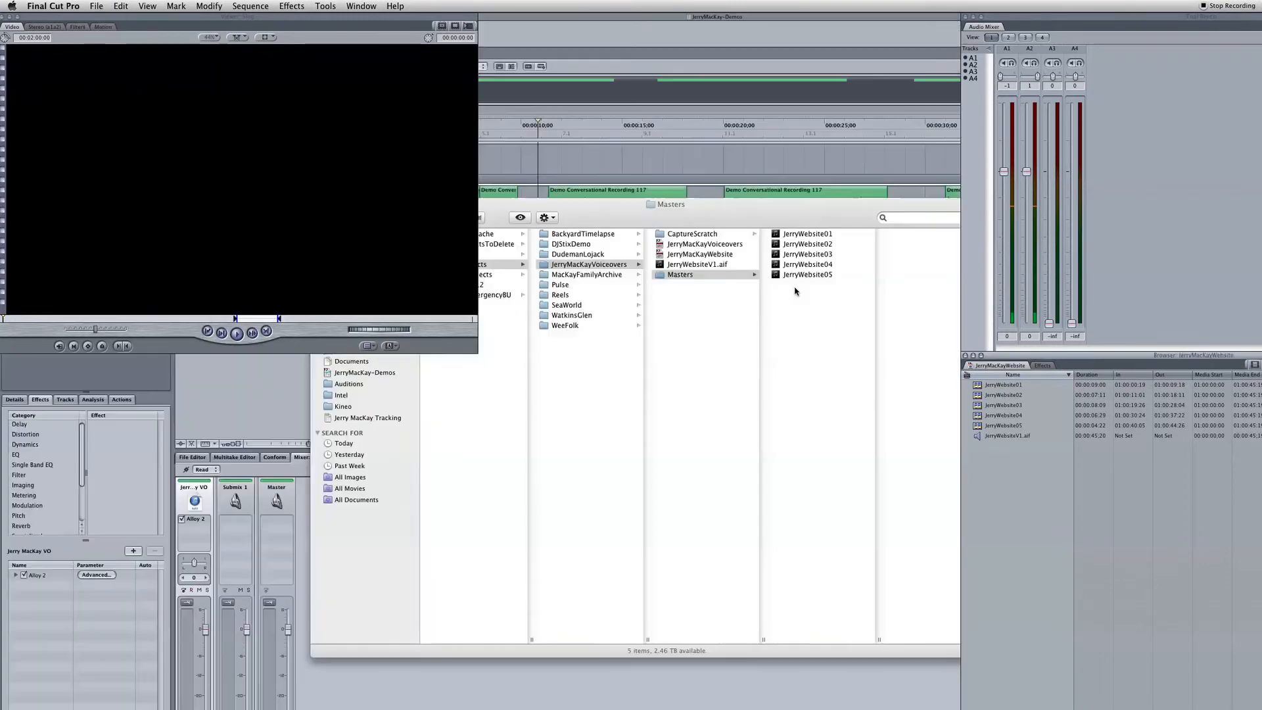
# - Switch to Soundtrack Pro and slightly lower the volume of the voiceover track
pyautogui.press('super+Tab')
pyautogui.press('super+Tab')
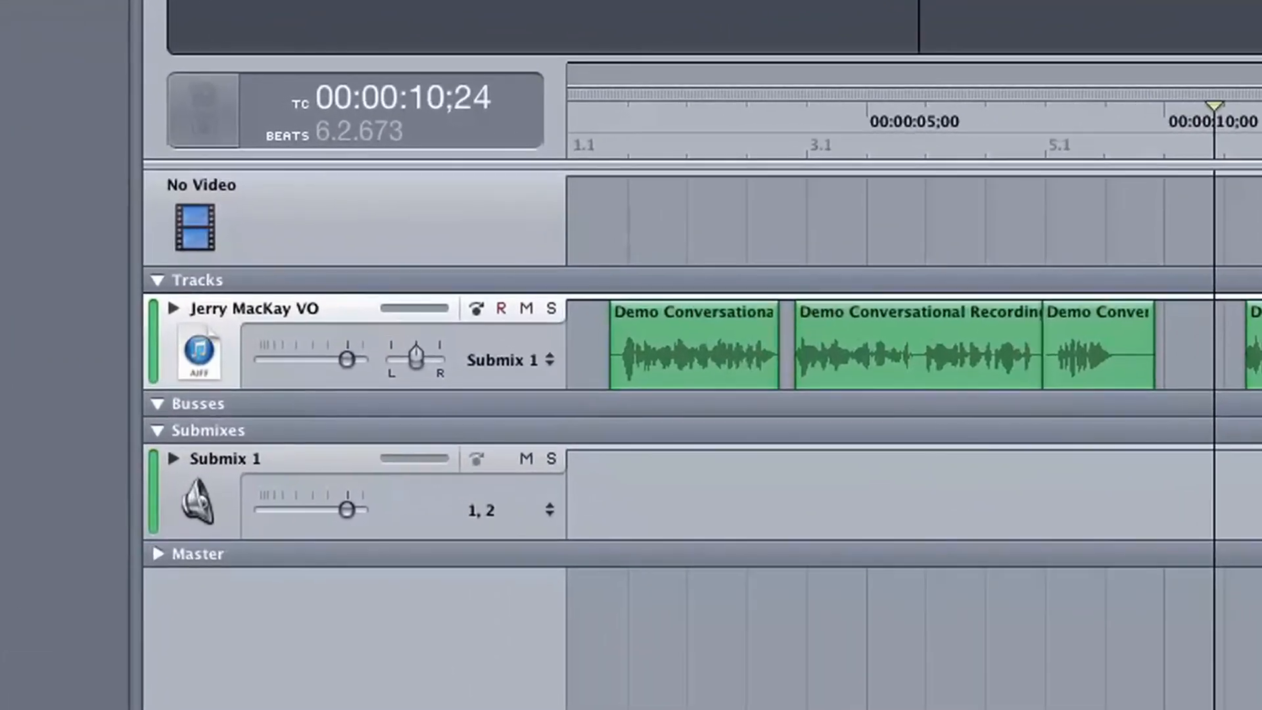
pyautogui.moveTo(345, 356); pyautogui.dragTo(326, 360)
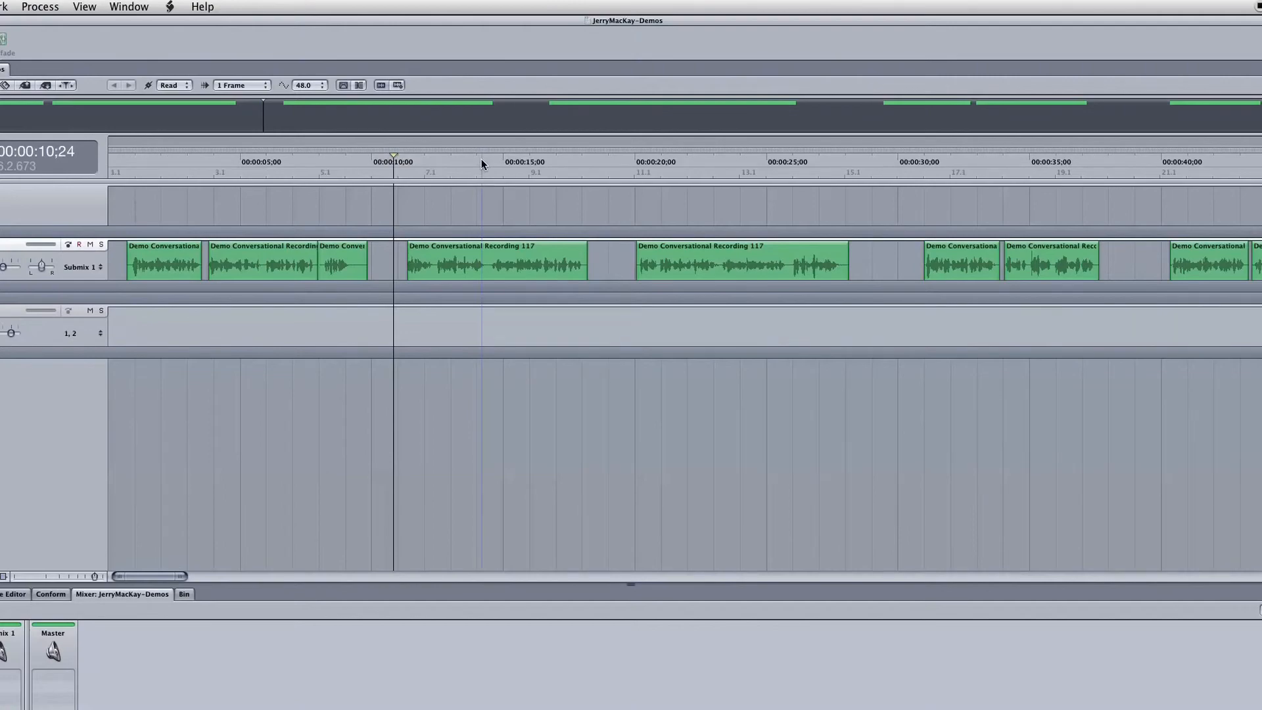
# - Export the mix as JerryWebsiteV1, replacing the existing AIFF file of that name in the voiceovers folder
pyautogui.press('super+e')
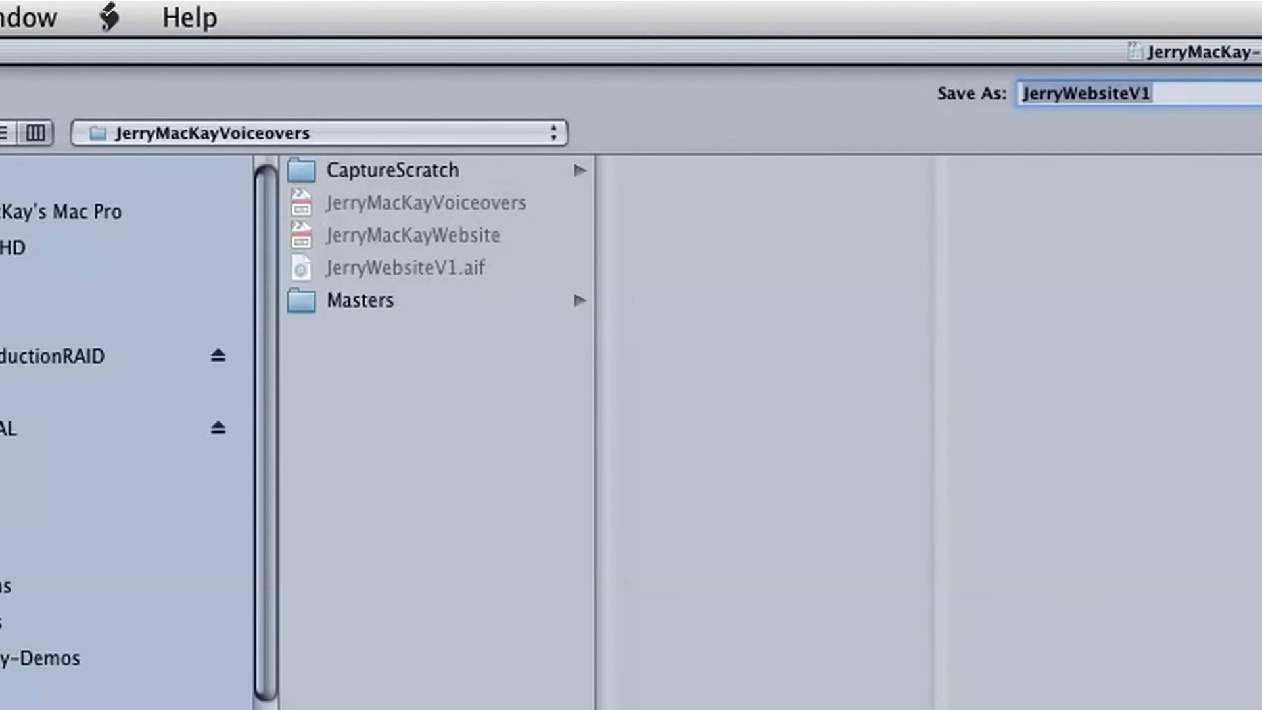
pyautogui.press('Return')
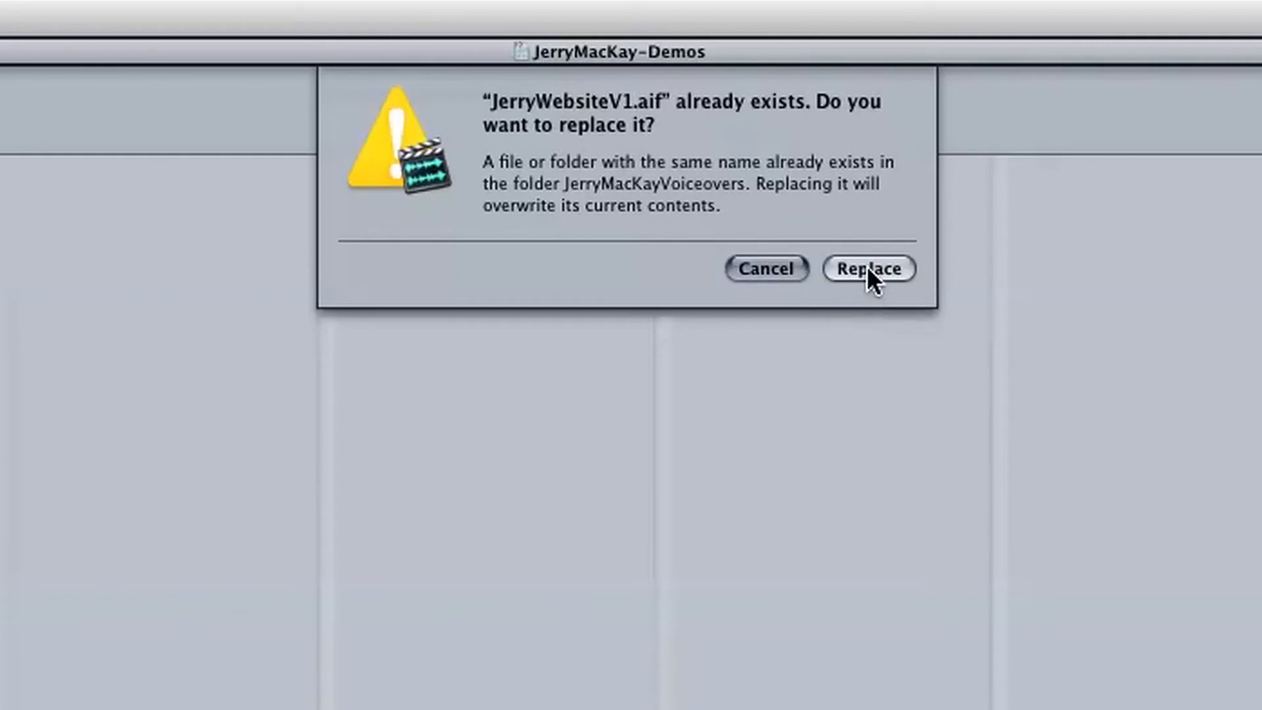
pyautogui.click(868, 267)
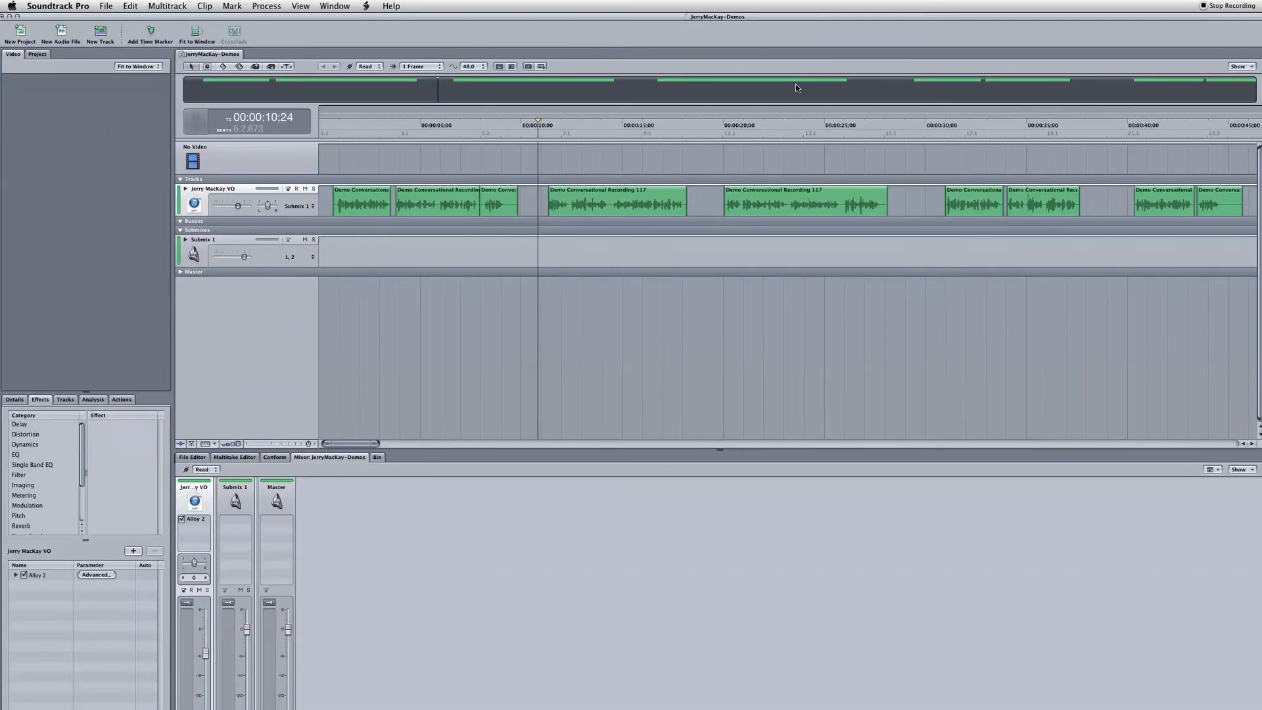
# - Switch to Final Cut Pro and reopen the recently used website project
pyautogui.press('super+Tab')
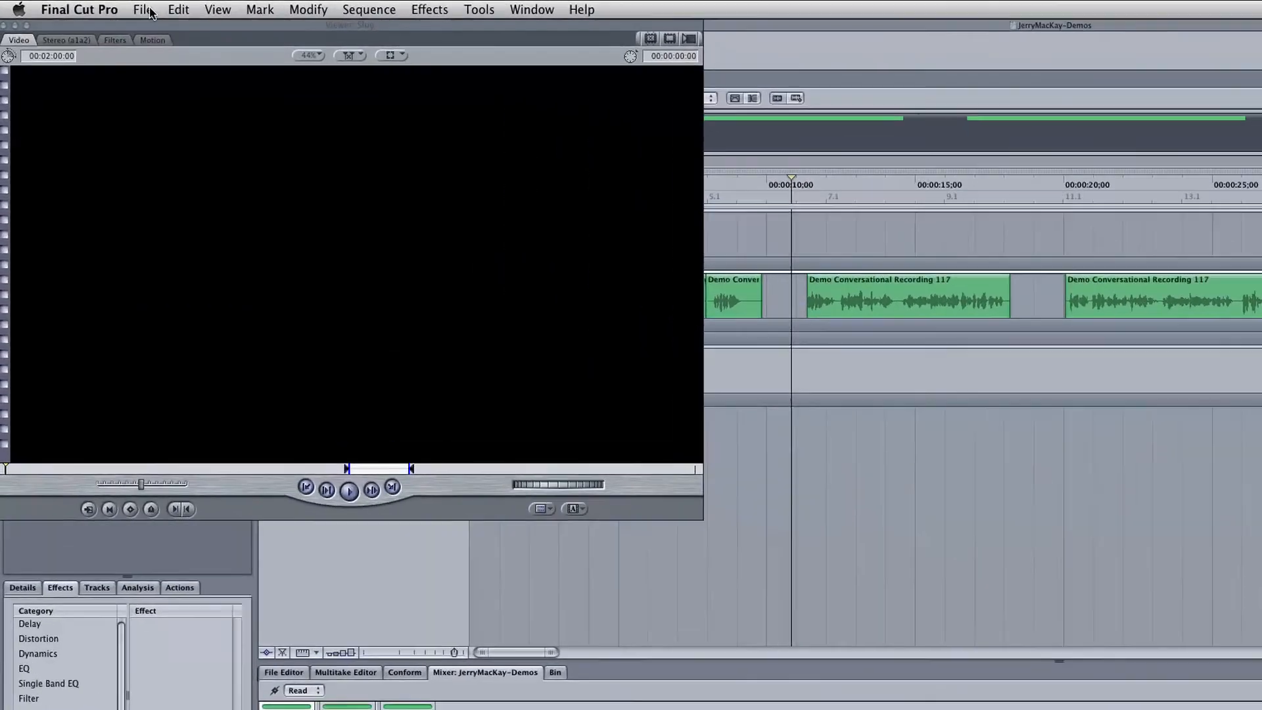
pyautogui.click(96, 6)
pyautogui.moveTo(126, 50)
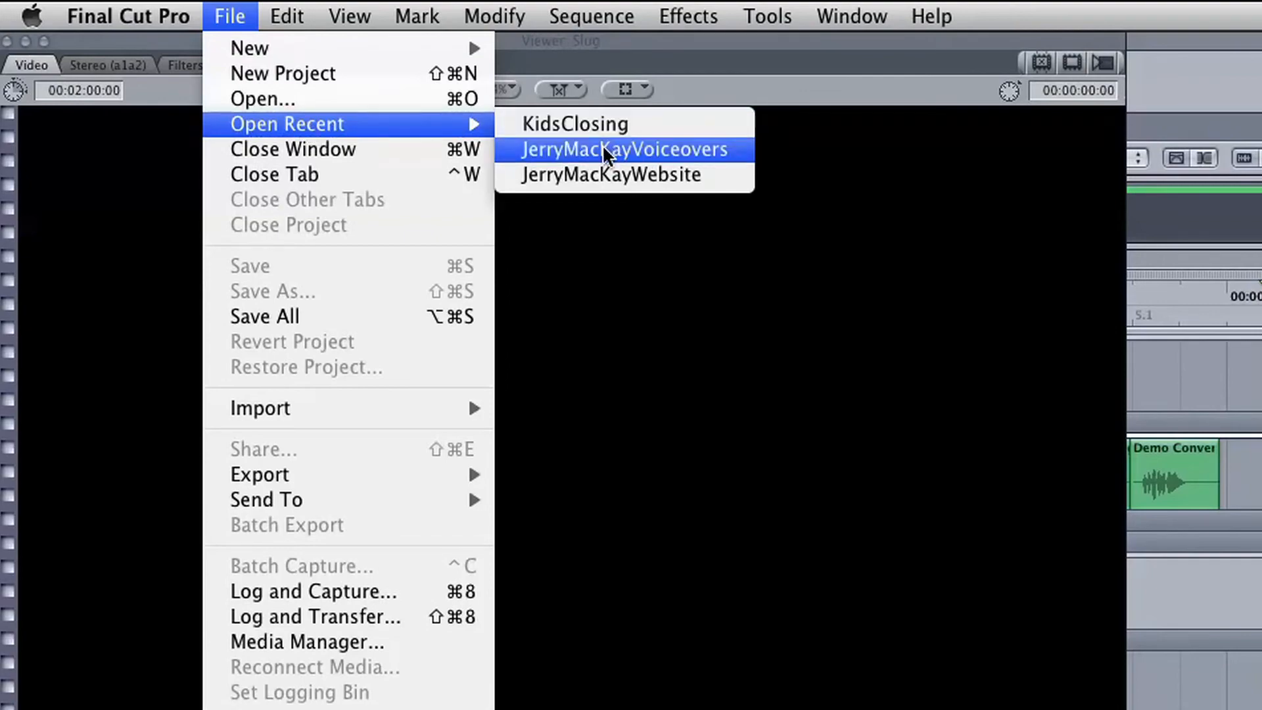
pyautogui.click(601, 173)
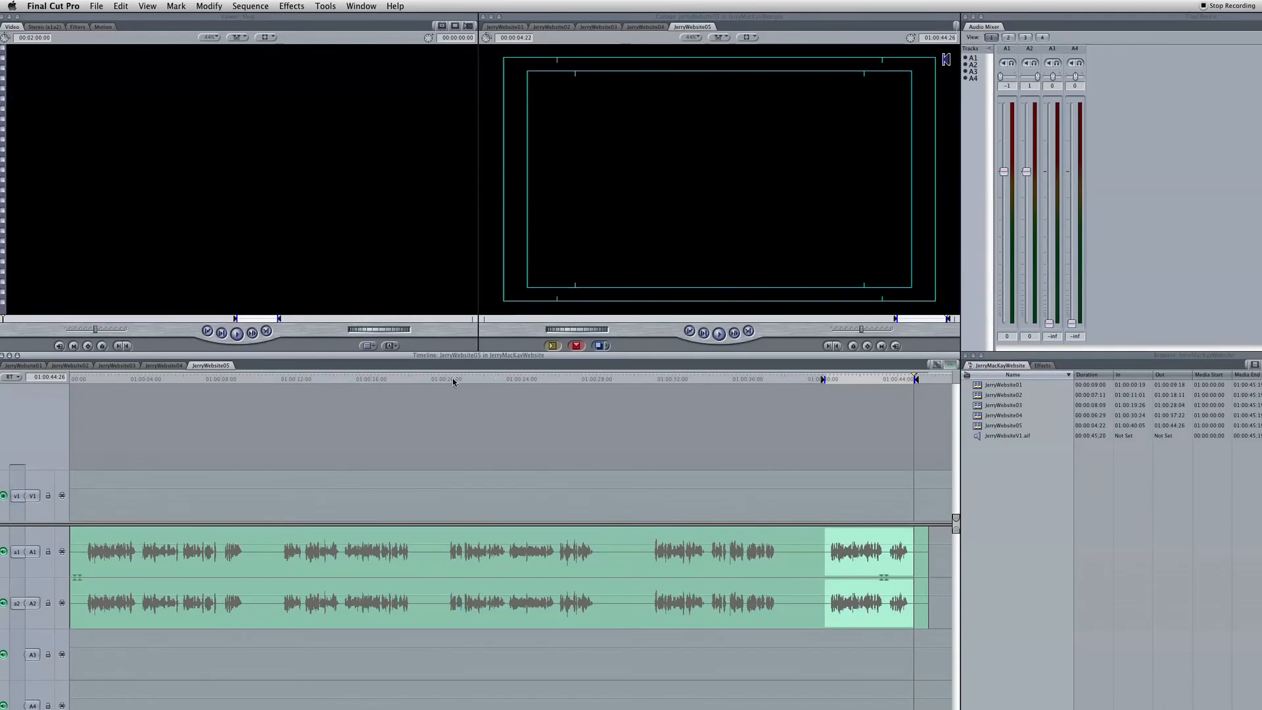
# - Play back the JerryWebsite05 sequence from about 01:00:20 to check the re-exported audio
pyautogui.click(451, 382)
pyautogui.press('space')
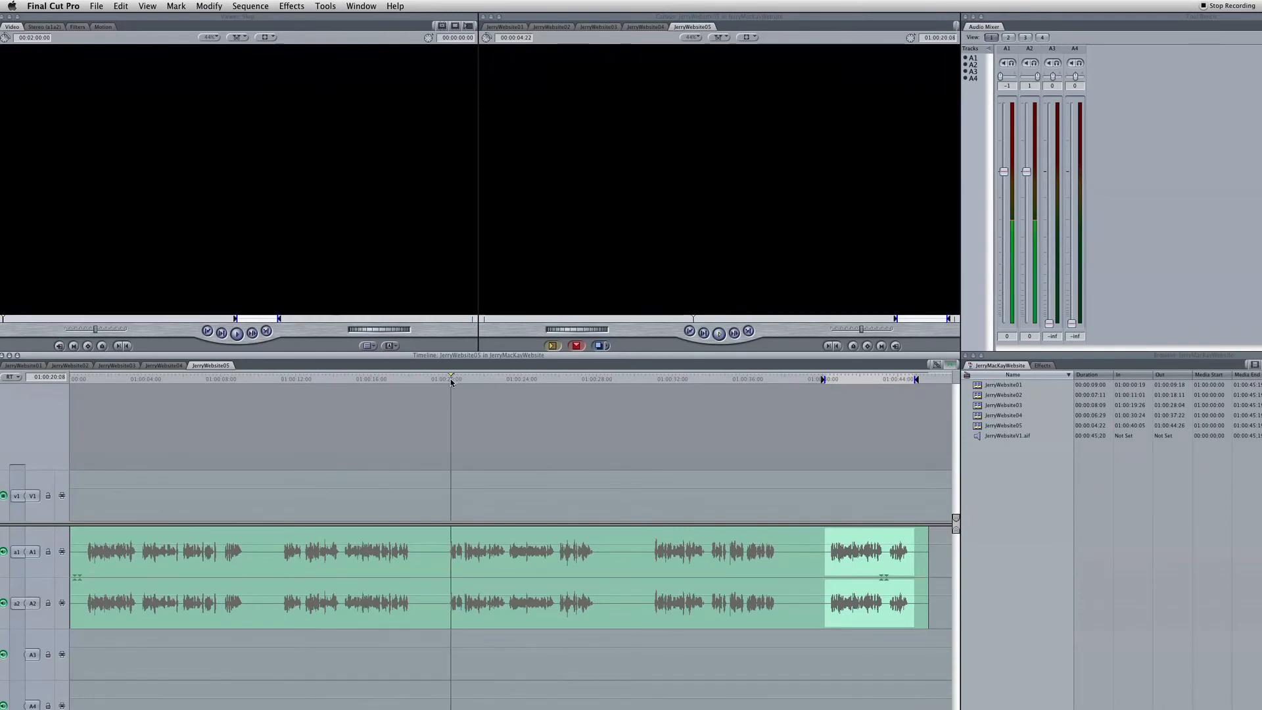
pyautogui.press('space')
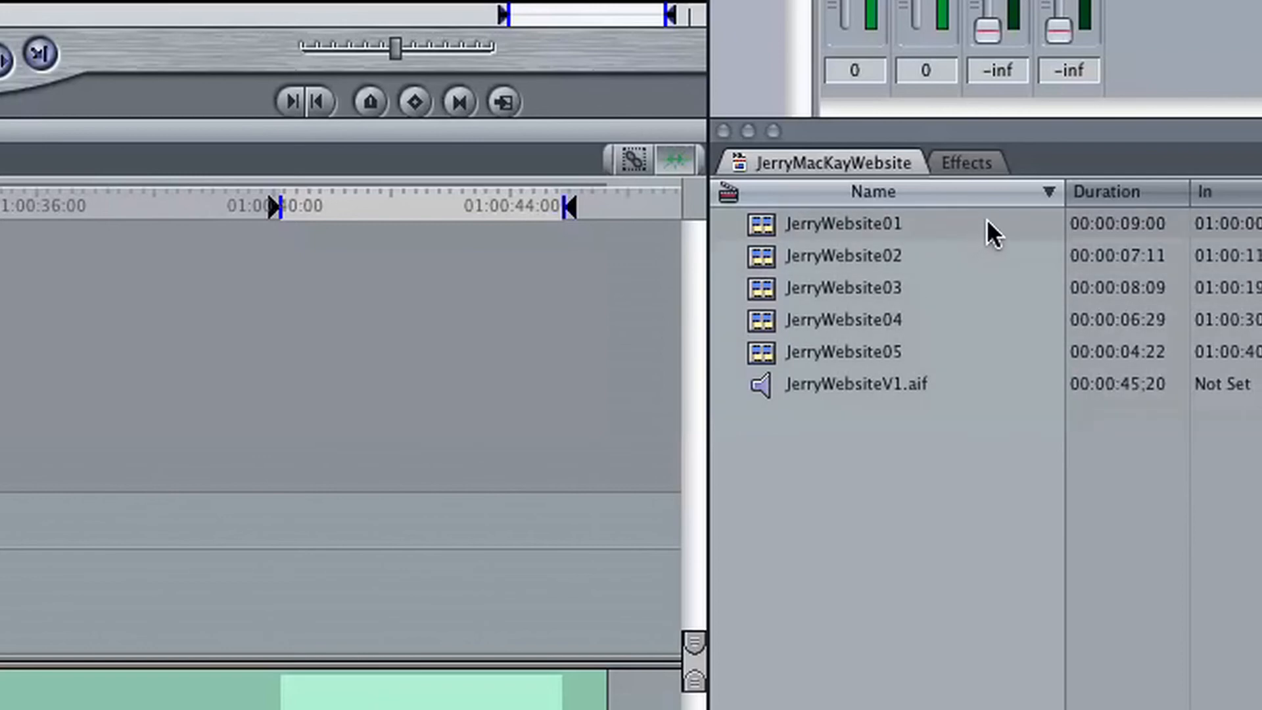
# - Add the five sequences JerryWebsite01 to JerryWebsite05 to the export queue as a new batch
pyautogui.moveTo(989, 222); pyautogui.dragTo(847, 351)
pyautogui.rightClick(846, 355)
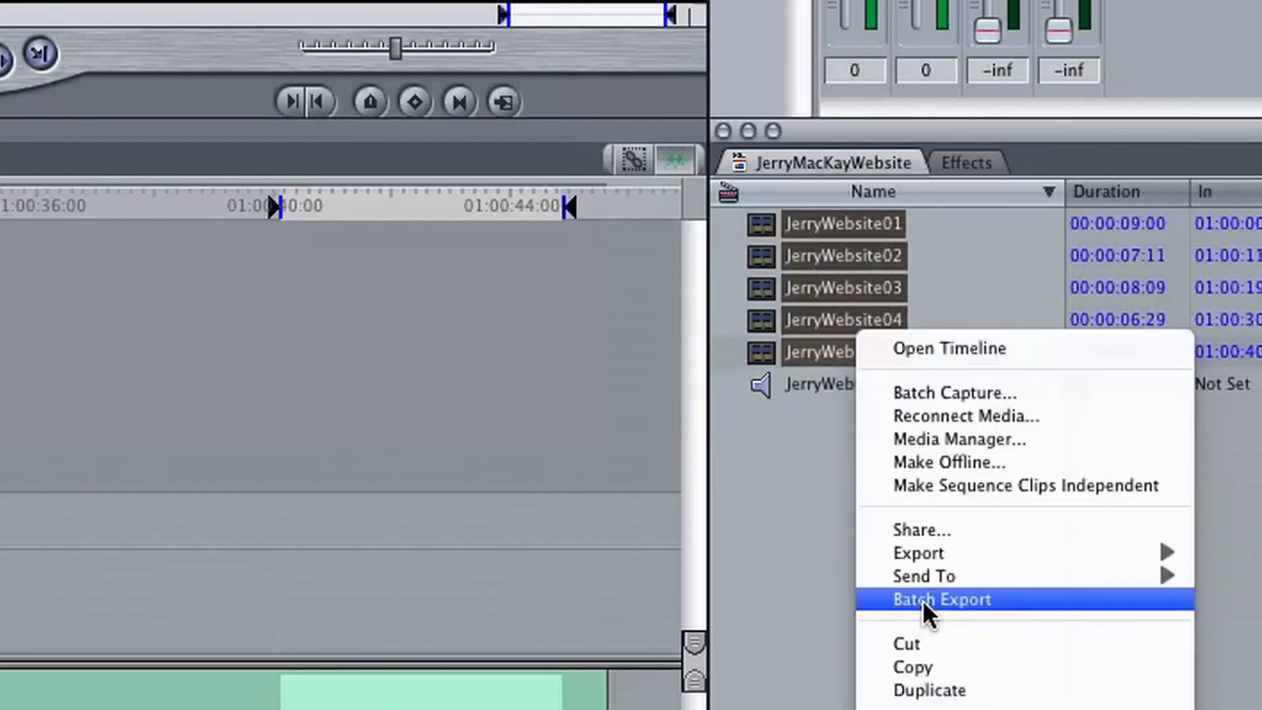
pyautogui.click(896, 609)
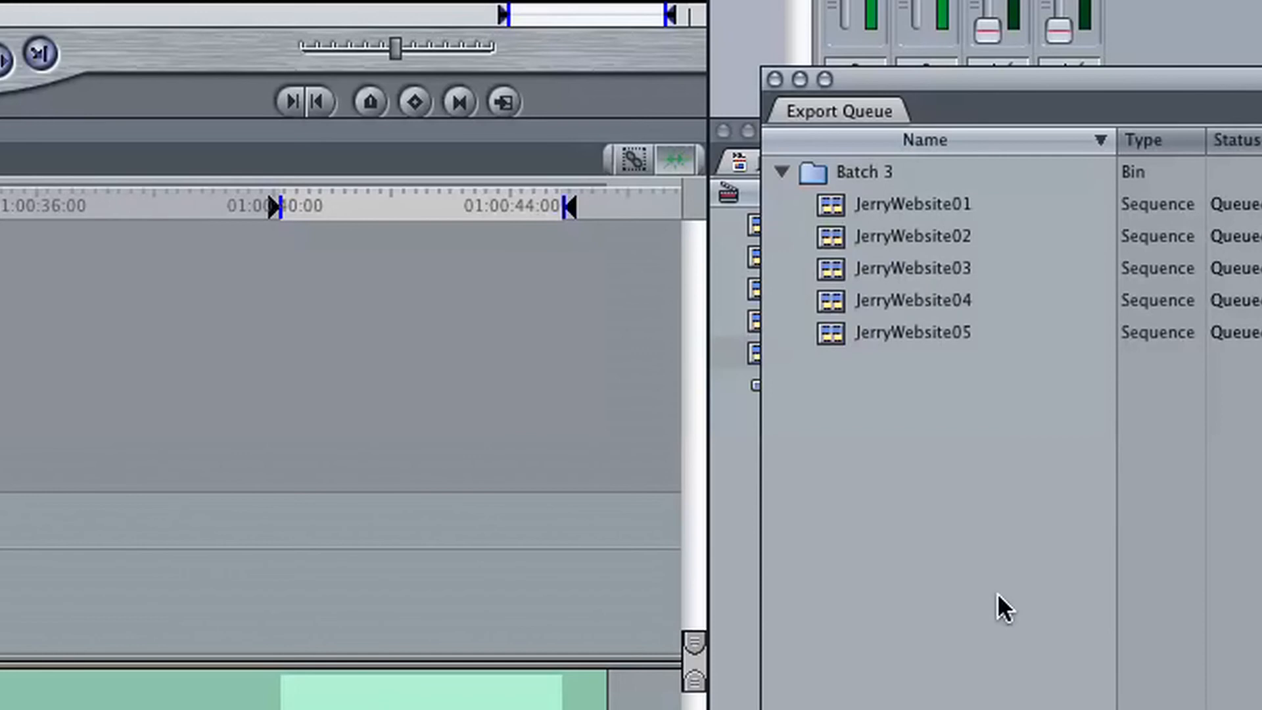